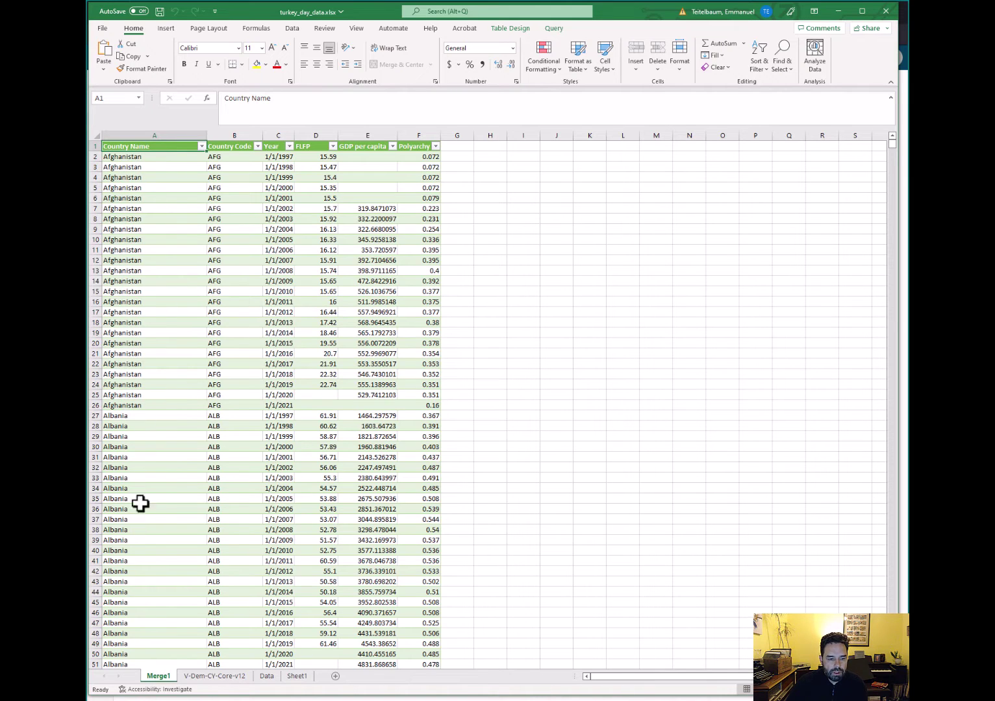
# Inspect the Year dates in cells C2, C3 and C5 of the Merge1 sheet
pyautogui.scroll(-19, 143, 404)
pyautogui.scroll(11, 143, 405)
pyautogui.scroll(8, 143, 404)
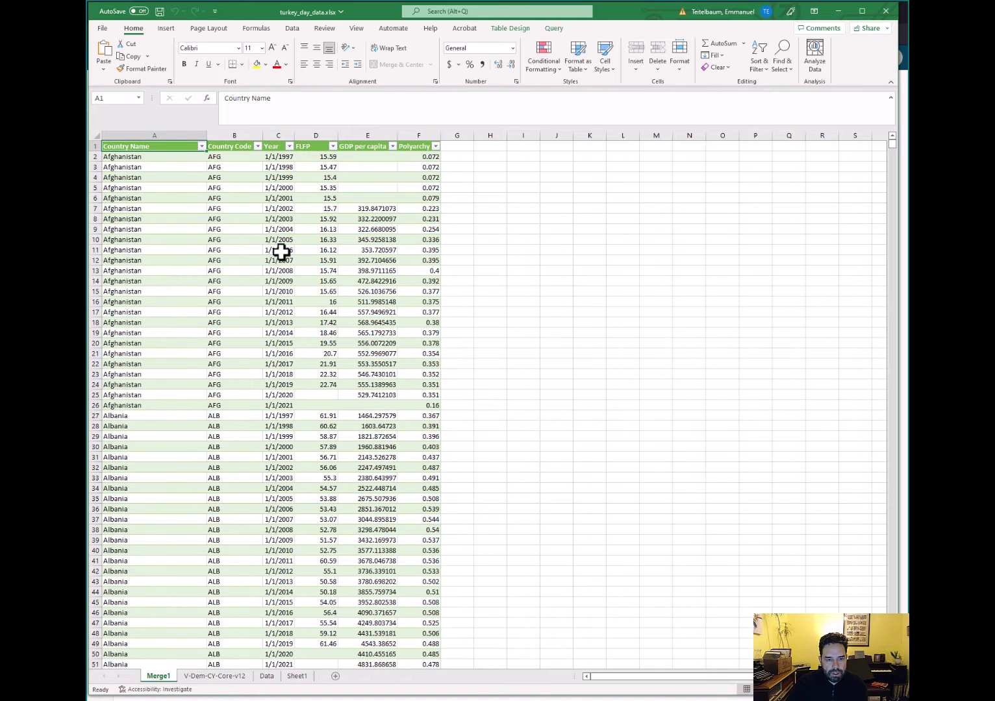
pyautogui.moveTo(279, 395); pyautogui.dragTo(282, 428)
pyautogui.click(270, 166)
pyautogui.click(270, 157)
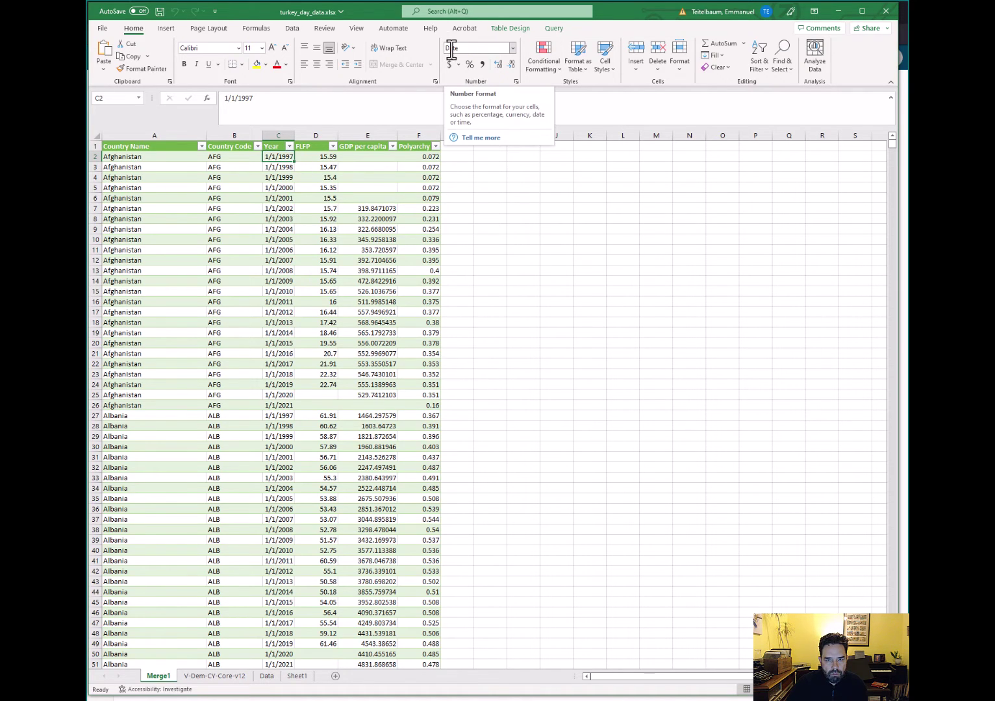
pyautogui.click(284, 189)
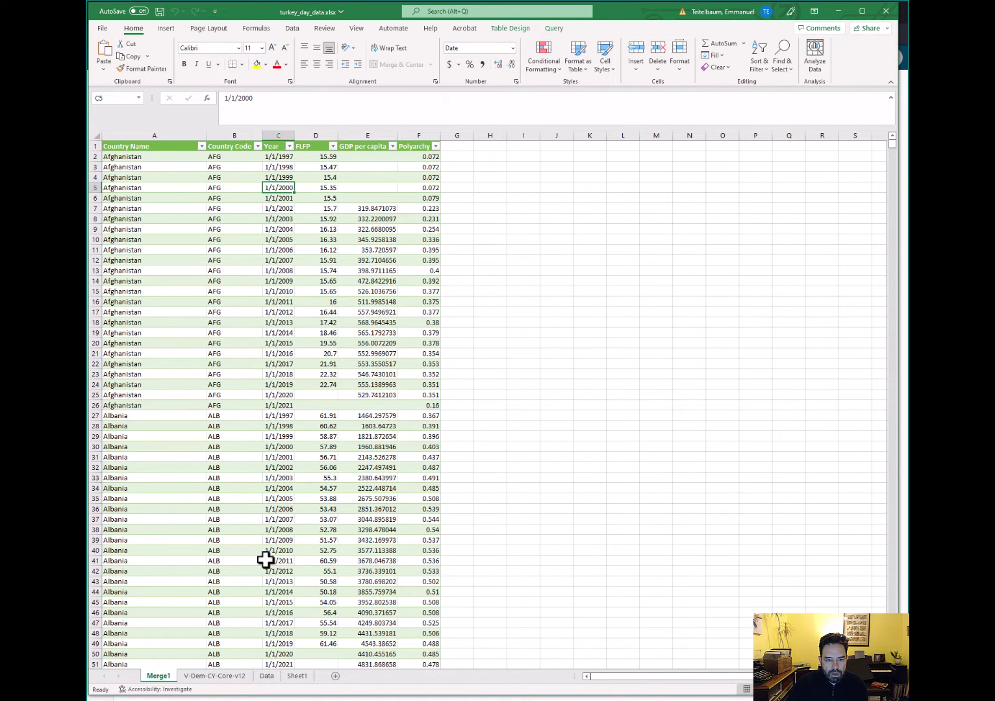
# Minimize Excel and open the Turkey Day Example report from Power BI's Recent list
pyautogui.click(840, 13)
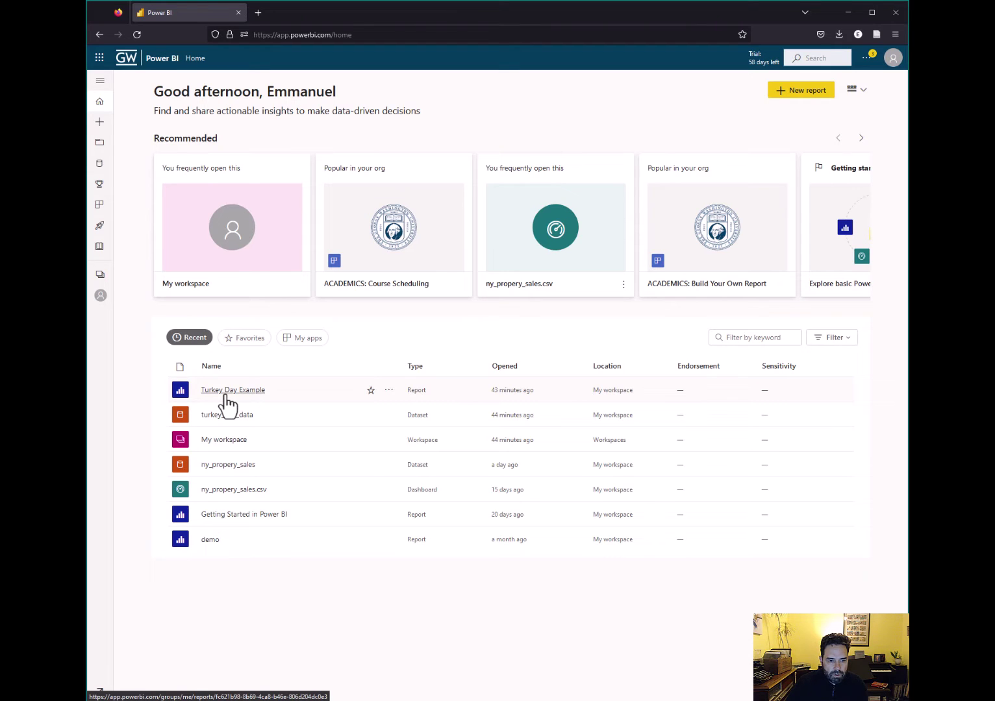
pyautogui.click(227, 394)
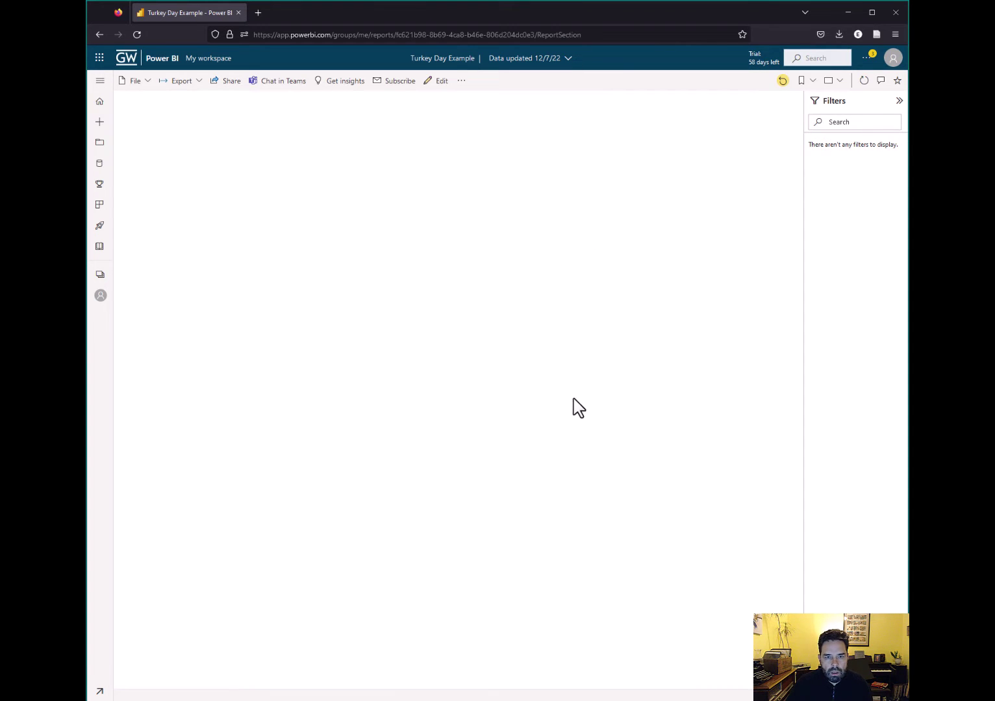
# Switch the Turkey Day Example report to editing and add a blank stacked column chart
pyautogui.click(432, 88)
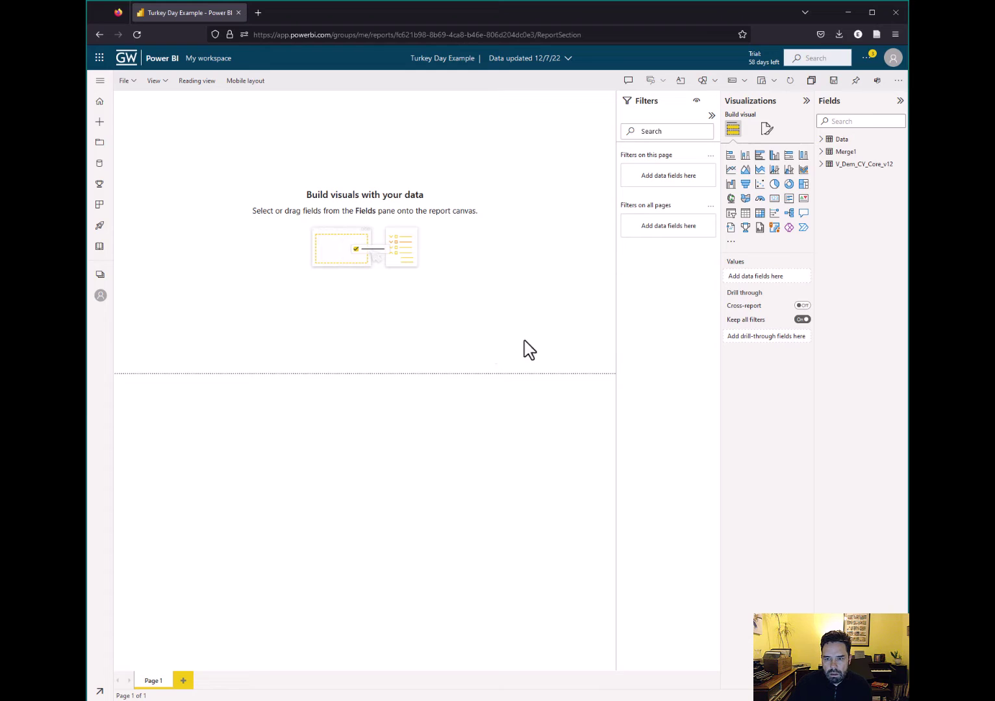
pyautogui.click(745, 156)
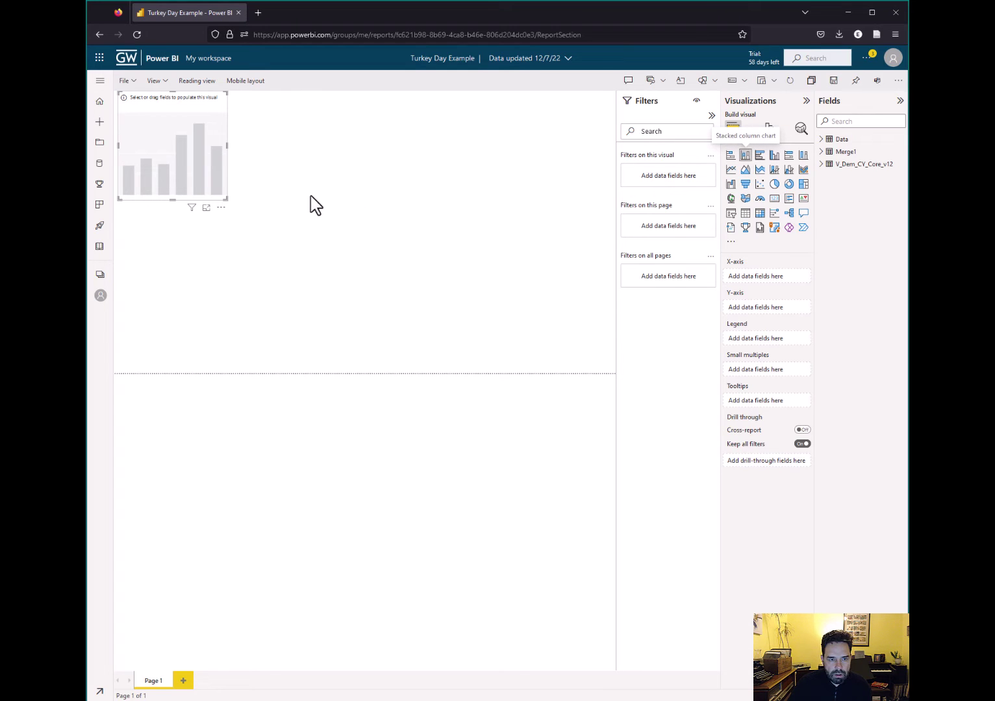
# Enlarge the chart and plot Merge1's FLFP on the Y-axis by Country Name on the X-axis
pyautogui.moveTo(226, 201); pyautogui.dragTo(316, 242)
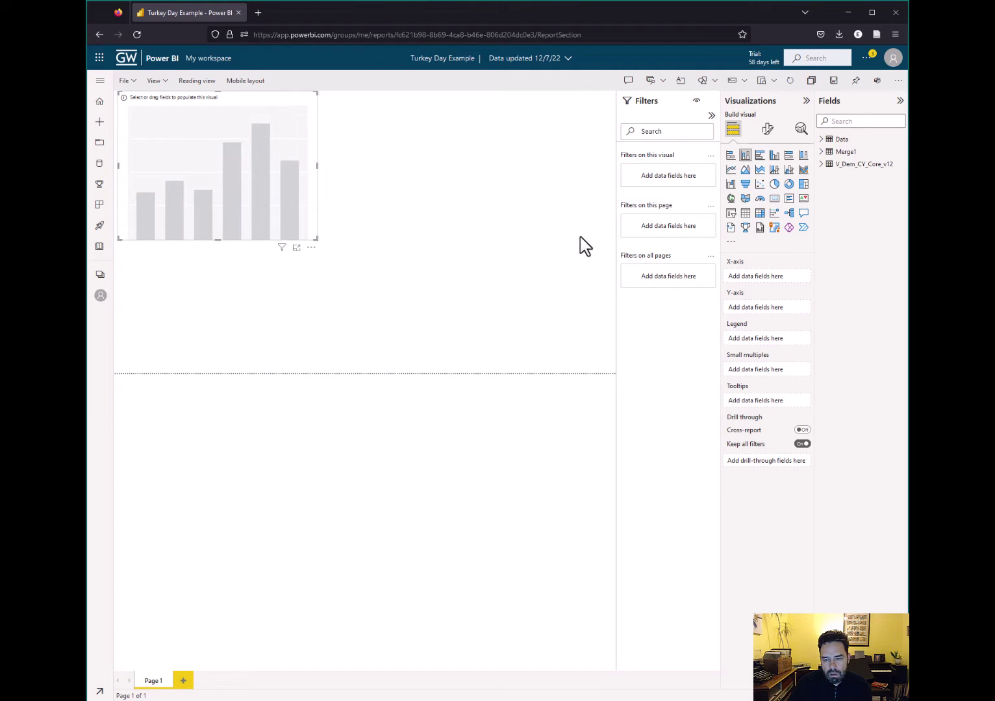
pyautogui.click(822, 152)
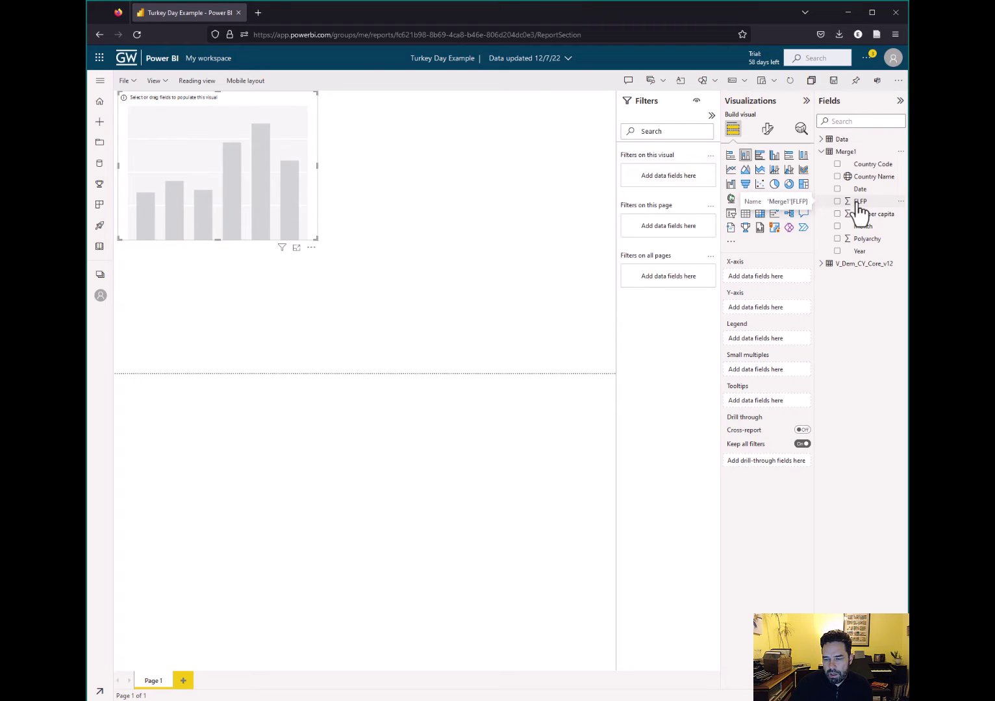
pyautogui.moveTo(860, 210); pyautogui.dragTo(762, 310)
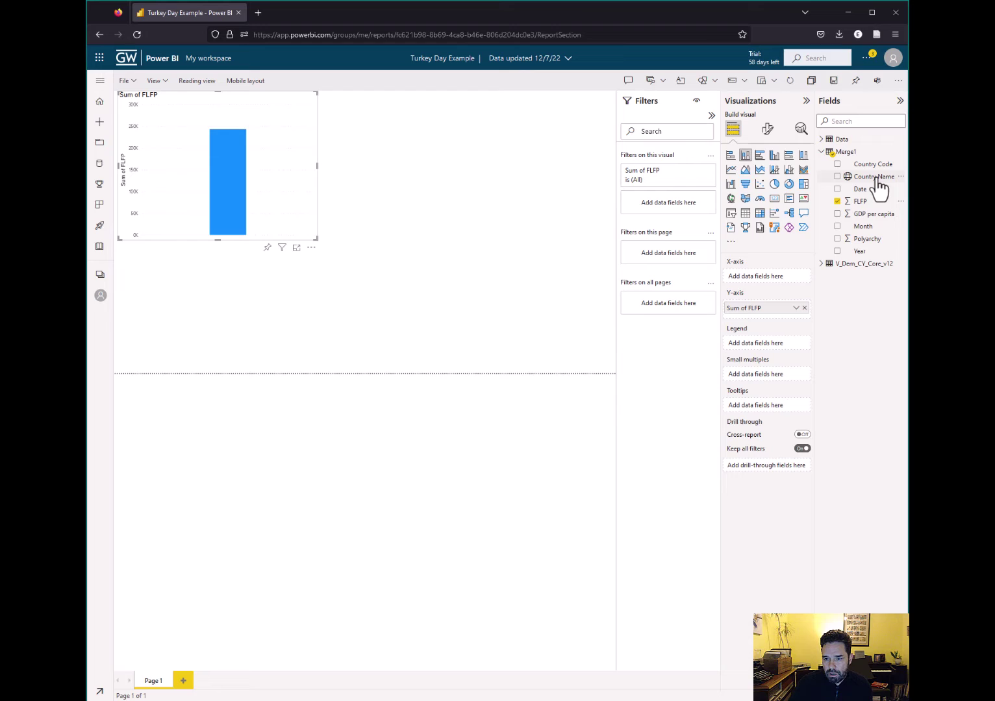
pyautogui.moveTo(877, 189); pyautogui.dragTo(780, 277)
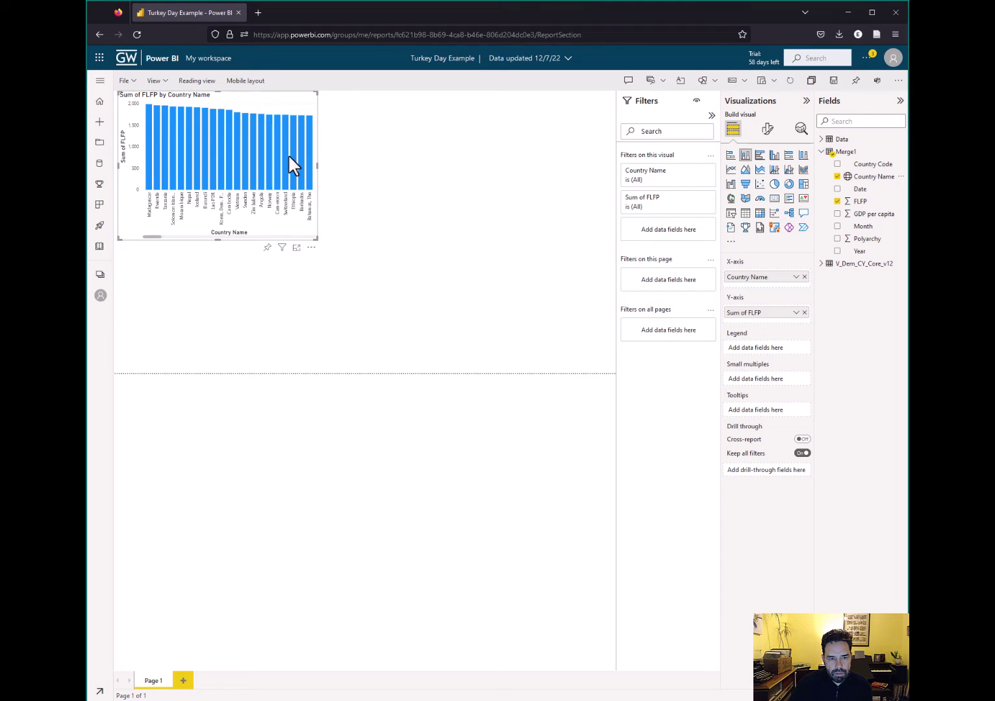
# Show the FLFP by Country Name chart in Focus mode
pyautogui.click(297, 248)
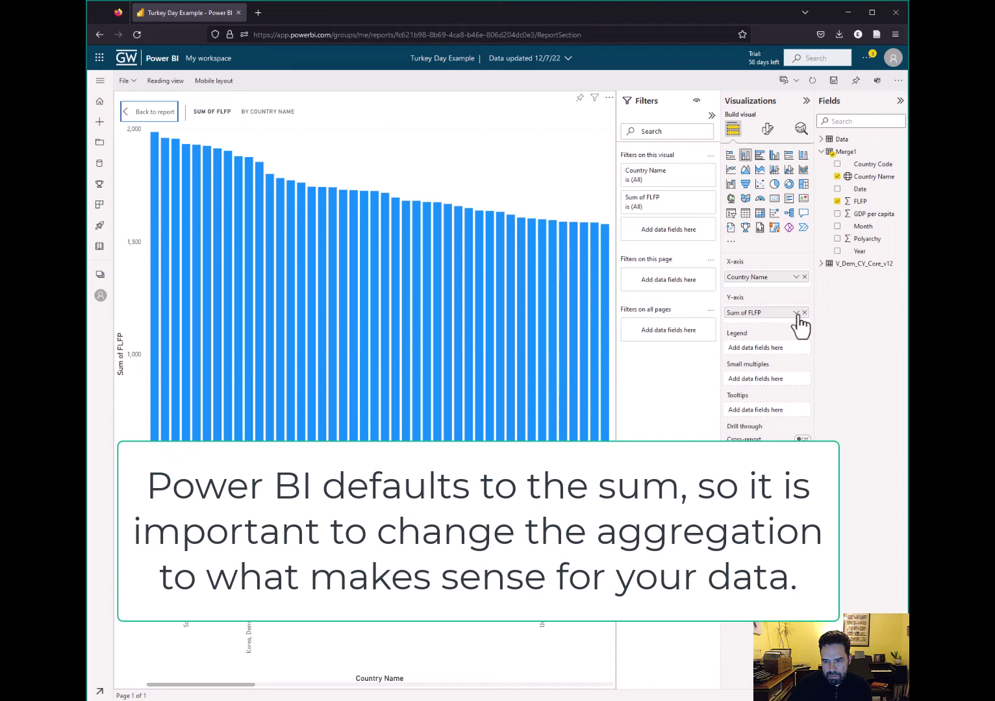
# Change the FLFP aggregation on the Y-axis from Sum to Average
pyautogui.click(797, 313)
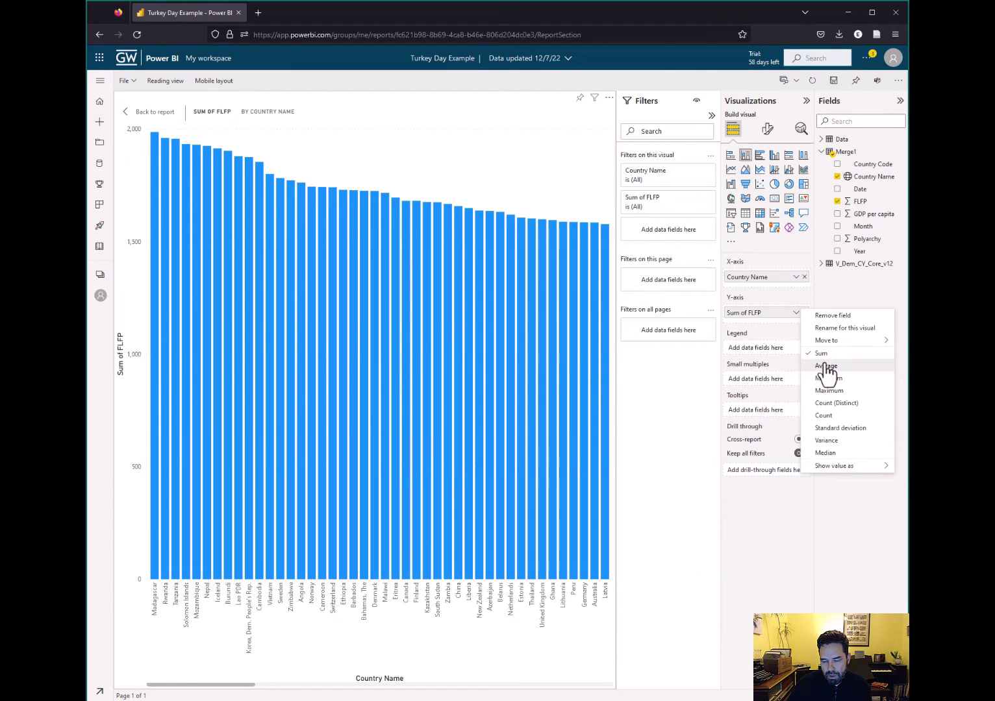
pyautogui.click(826, 367)
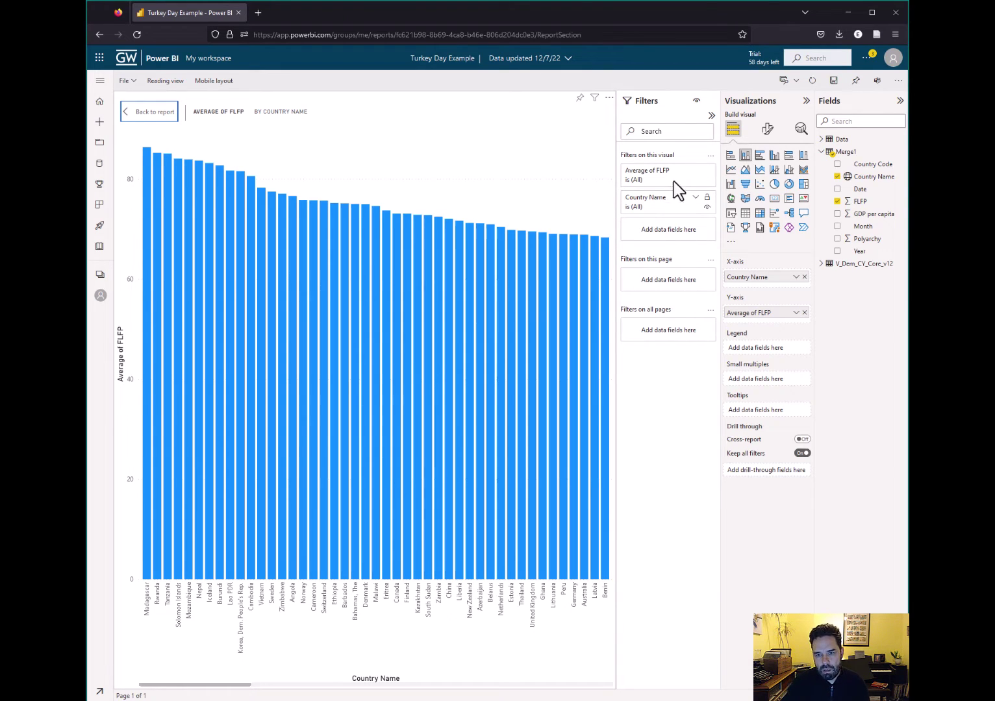
# Filter Country Name to include Brazil, Russian Federation and India
pyautogui.click(664, 218)
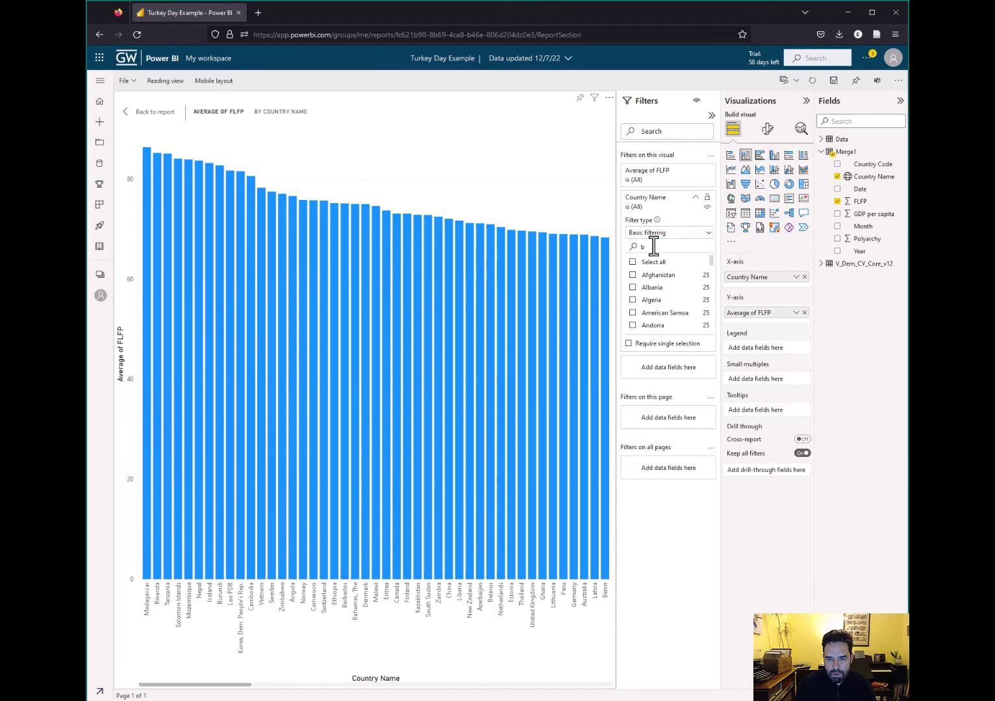
pyautogui.write('rz')
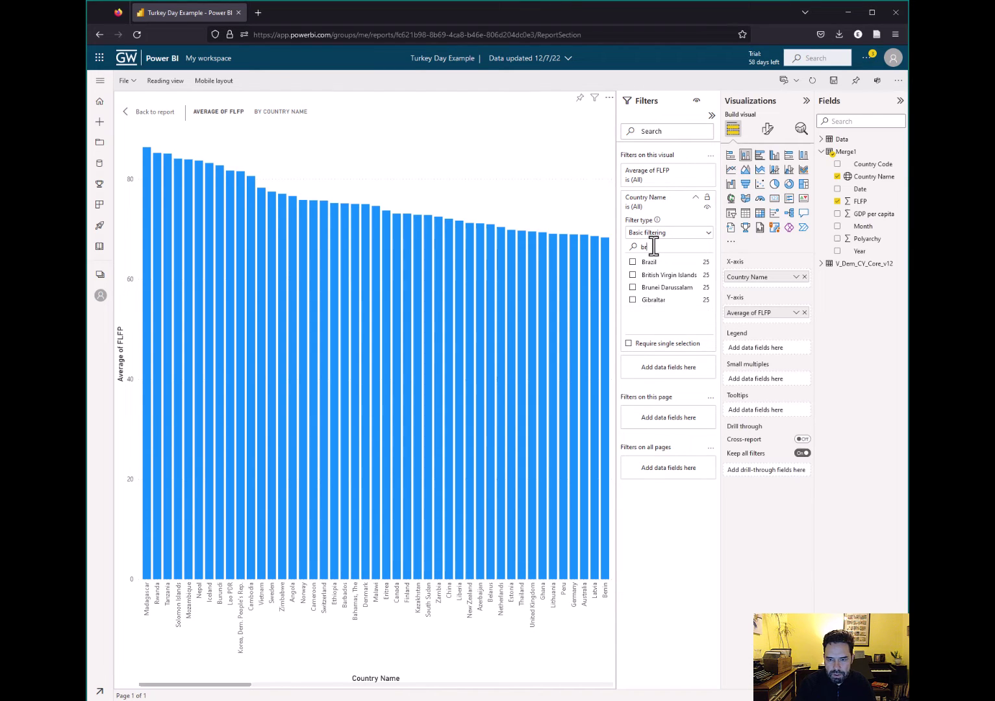
pyautogui.write('a')
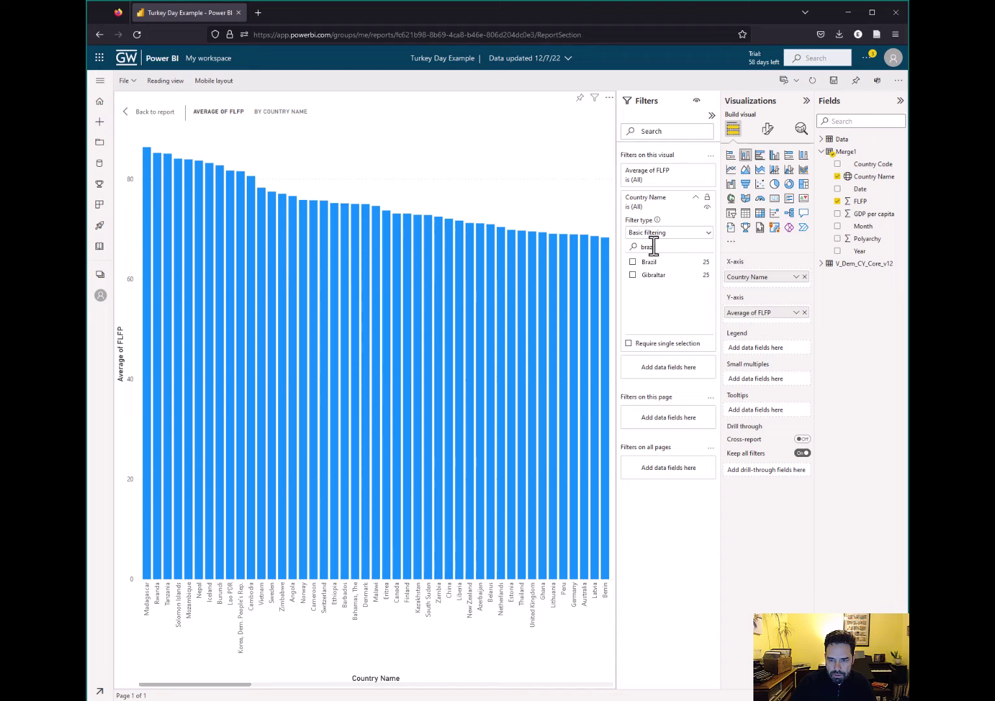
pyautogui.write('zil')
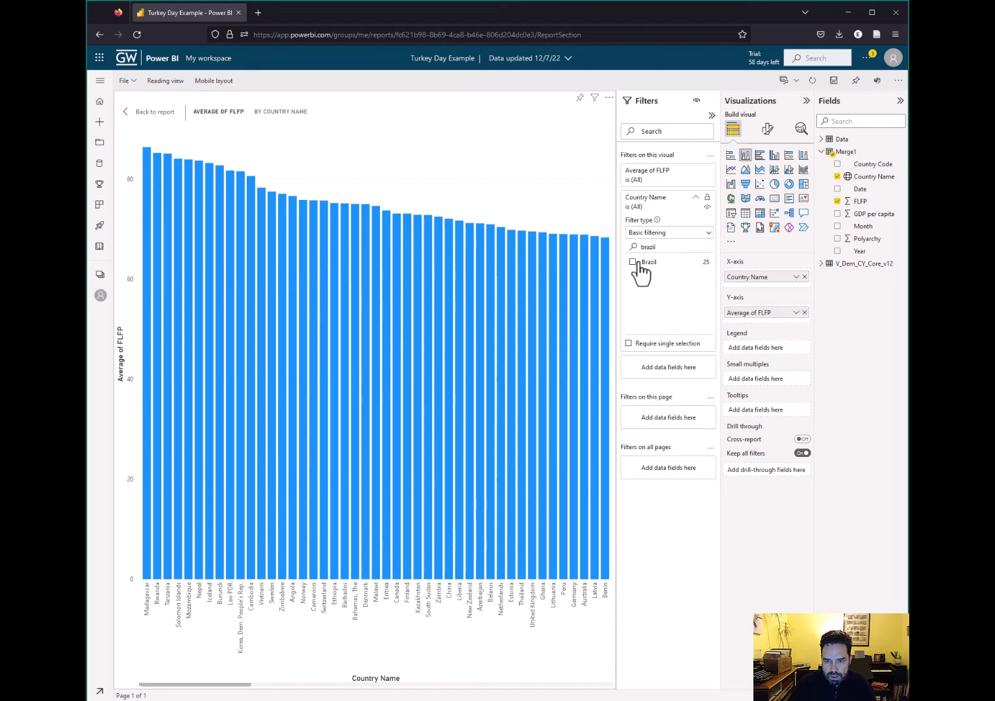
pyautogui.click(637, 263)
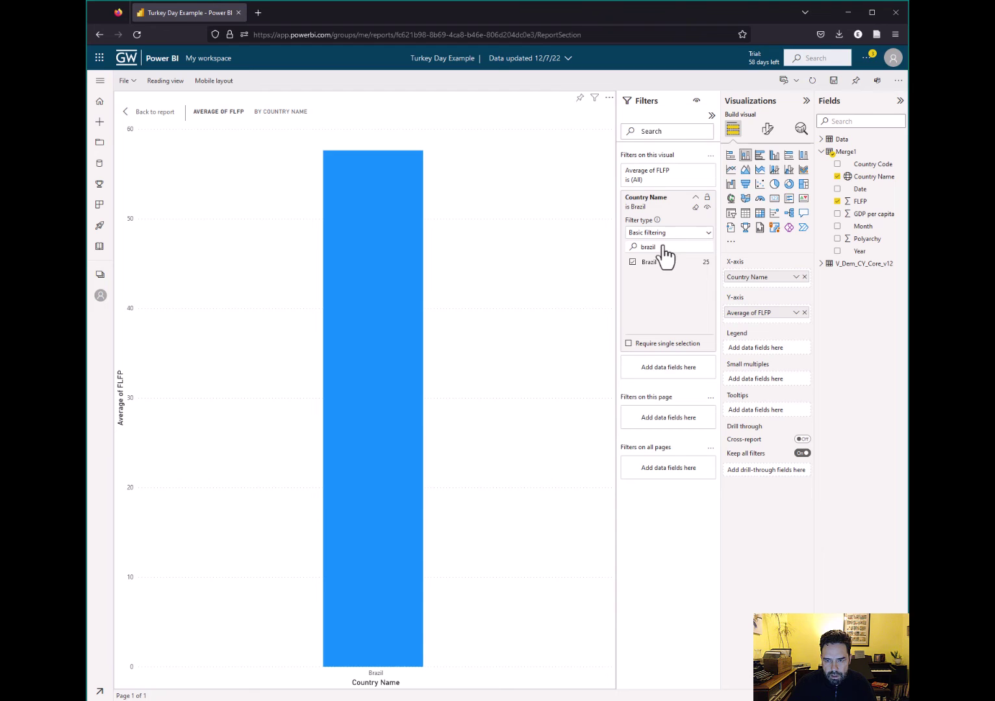
pyautogui.moveTo(657, 247); pyautogui.dragTo(624, 246)
pyautogui.write('russia')
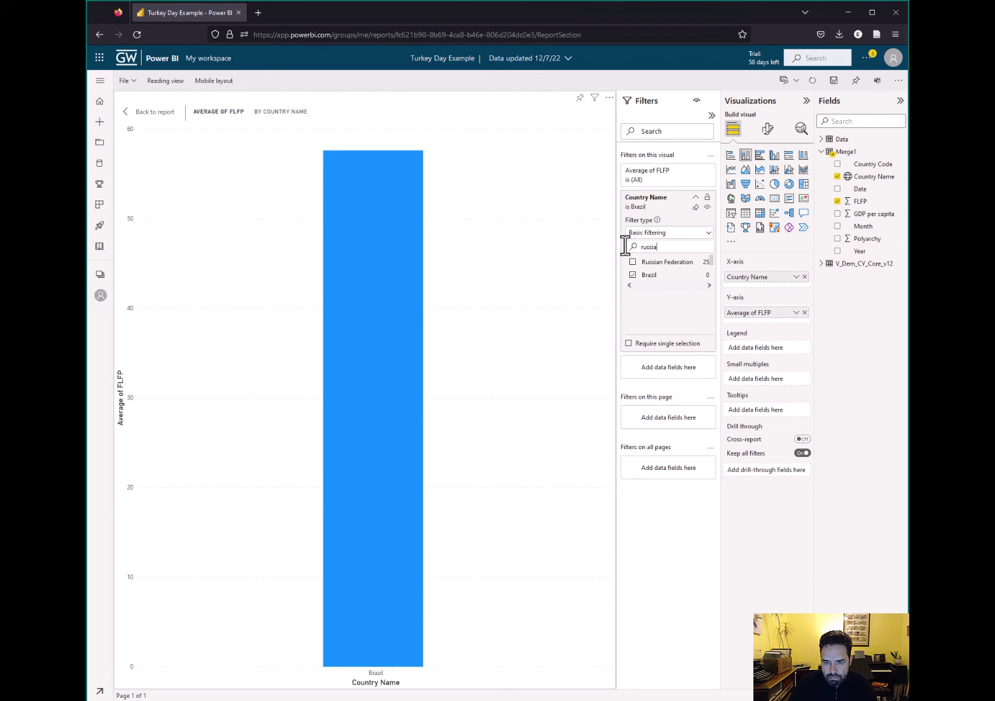
pyautogui.click(633, 263)
pyautogui.moveTo(668, 248); pyautogui.dragTo(628, 246)
pyautogui.write('india')
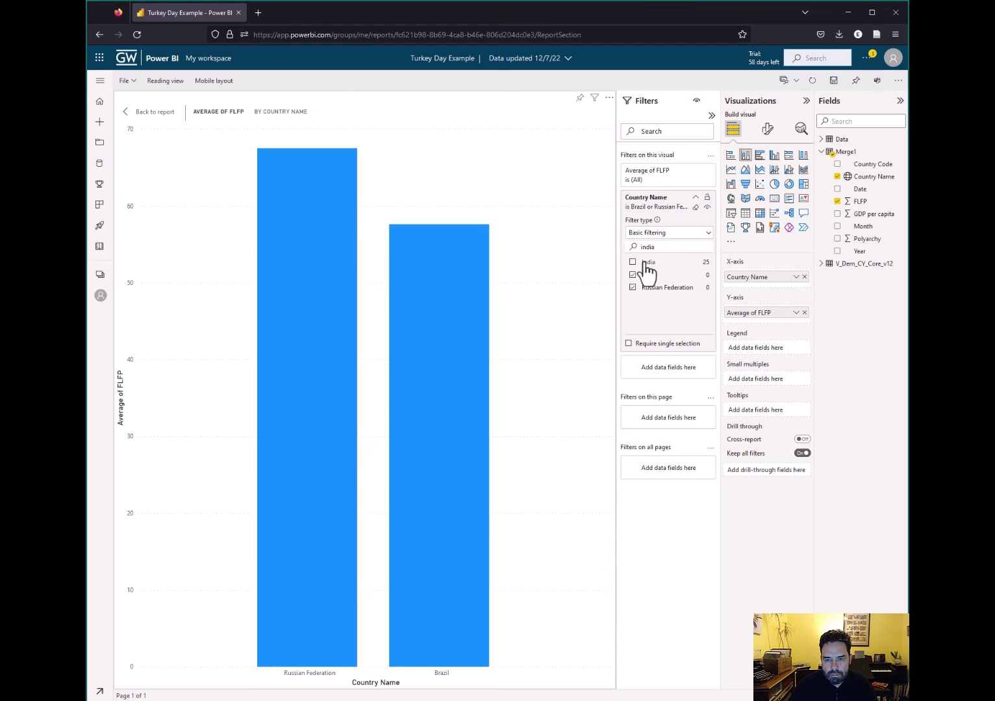
pyautogui.click(633, 262)
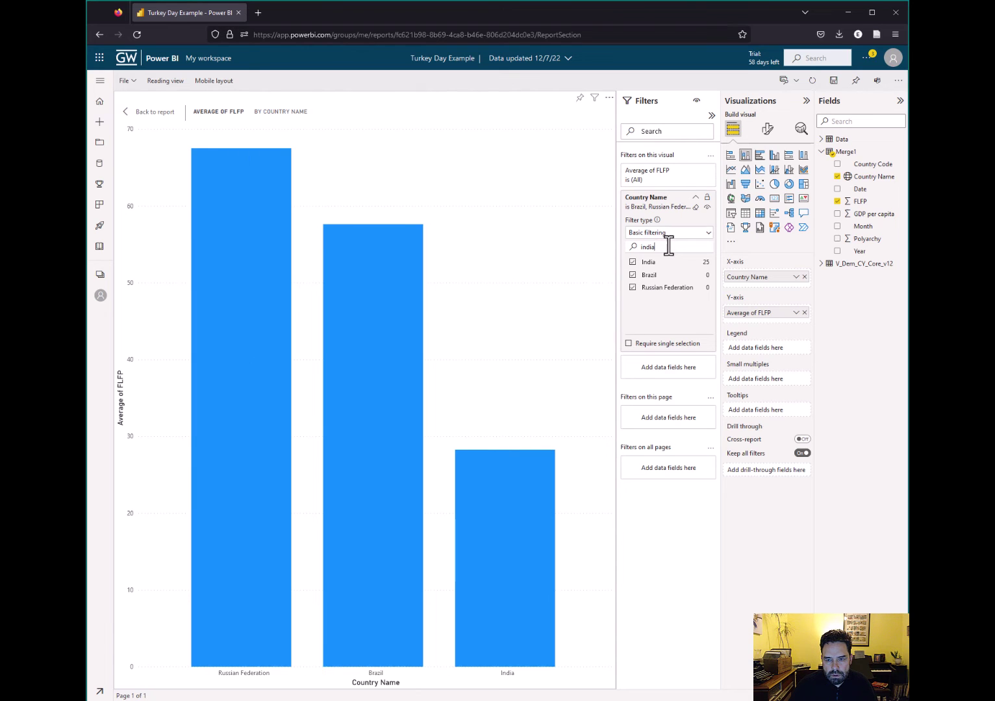
# Add China, South Africa and World to the Country Name filter
pyautogui.moveTo(668, 247); pyautogui.dragTo(634, 246)
pyautogui.write('ch')
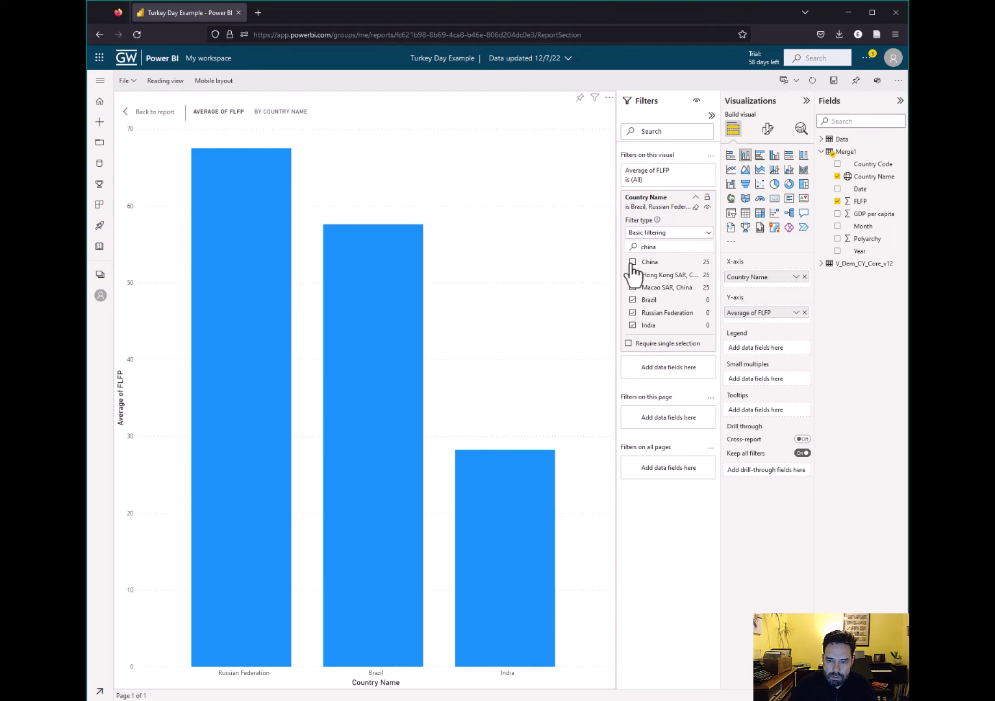
pyautogui.click(633, 262)
pyautogui.moveTo(658, 248); pyautogui.dragTo(641, 247)
pyautogui.write('ru')
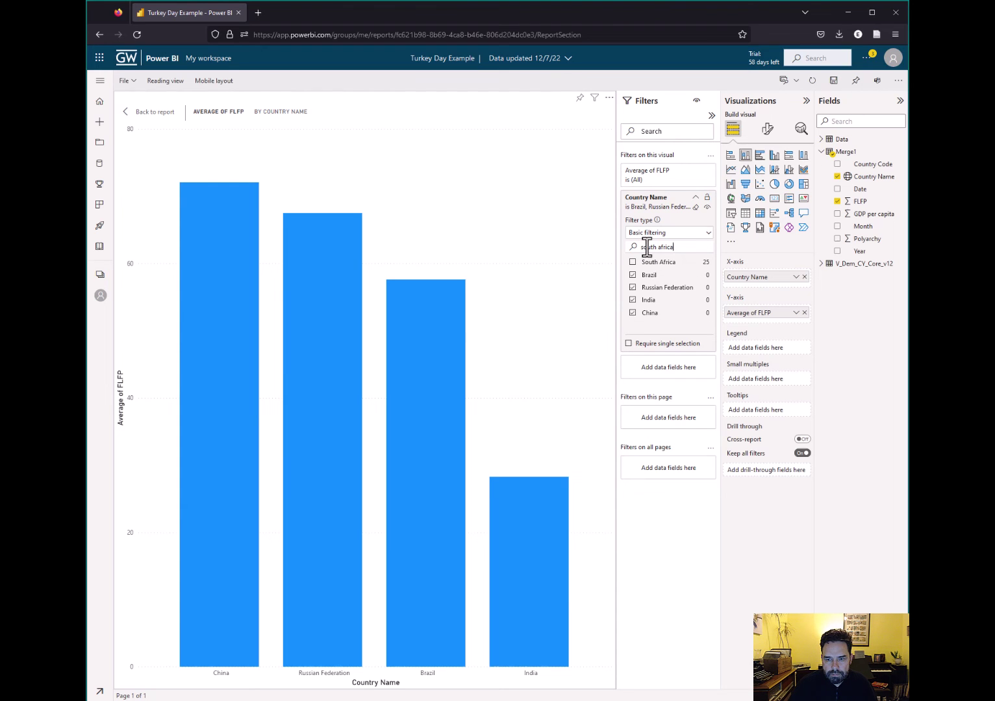
pyautogui.click(637, 263)
pyautogui.moveTo(676, 247); pyautogui.dragTo(627, 243)
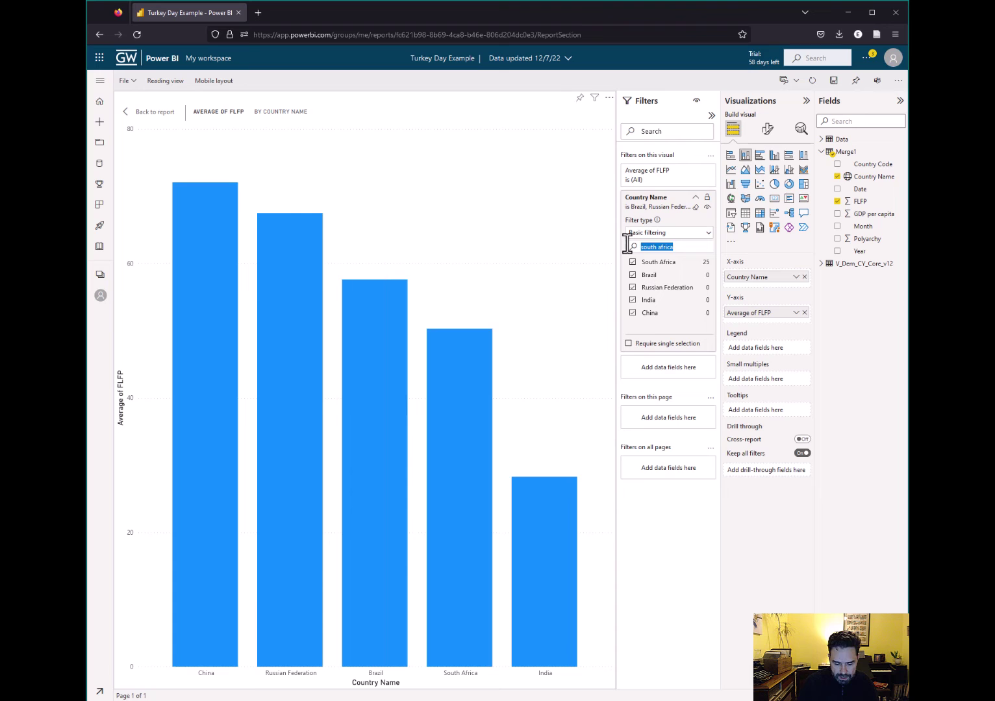
pyautogui.write('world')
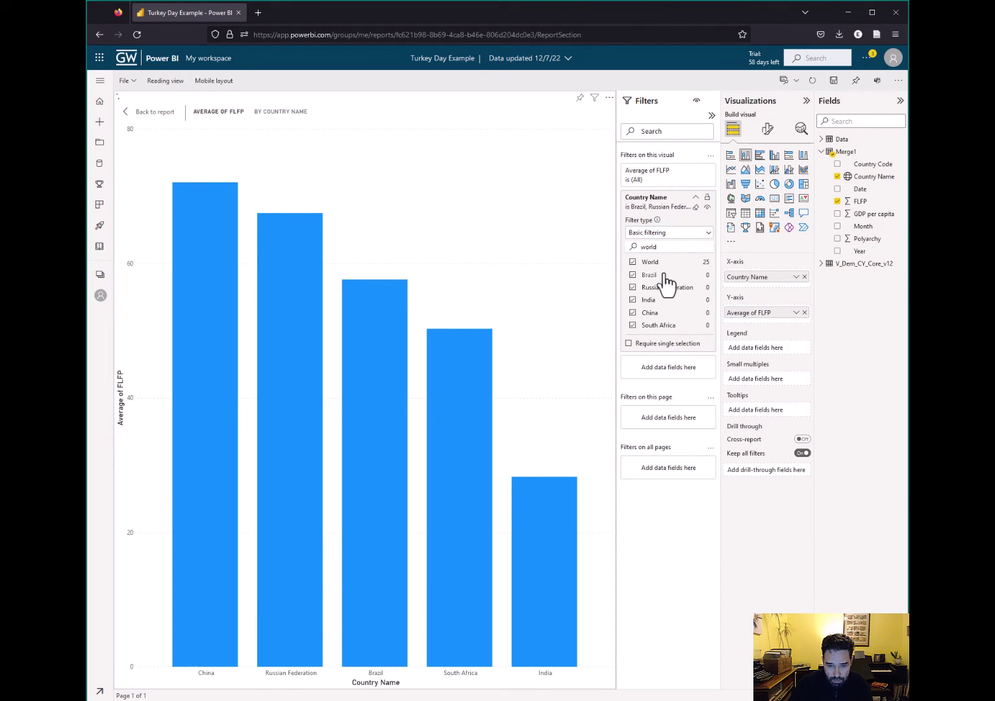
pyautogui.click(651, 262)
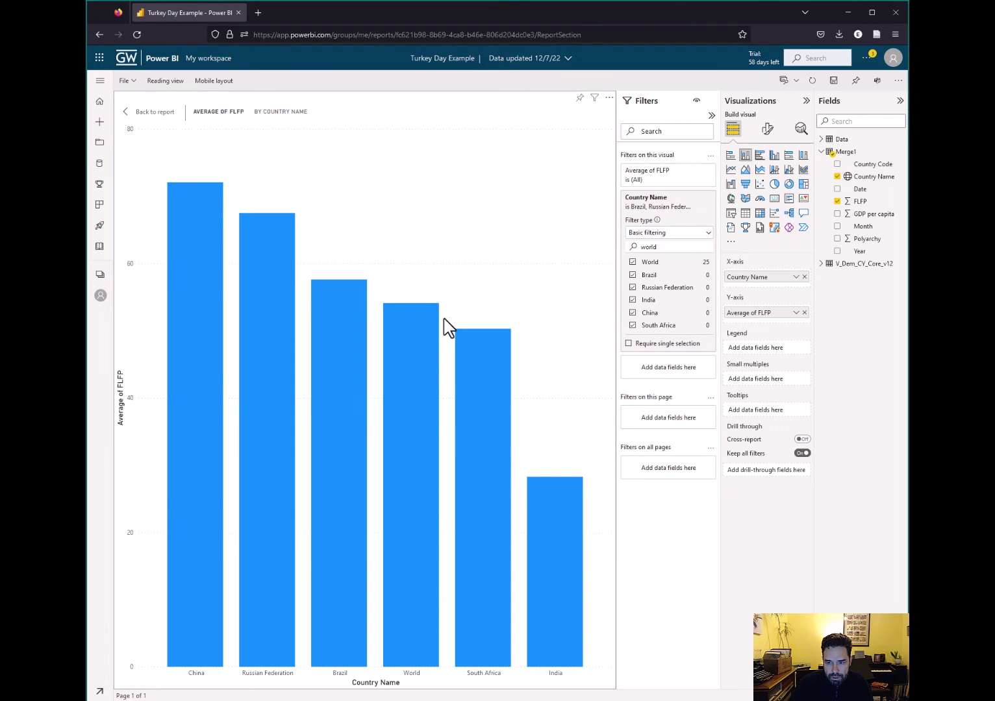
# Turn off the X-axis title in the chart's Format visual settings
pyautogui.click(768, 131)
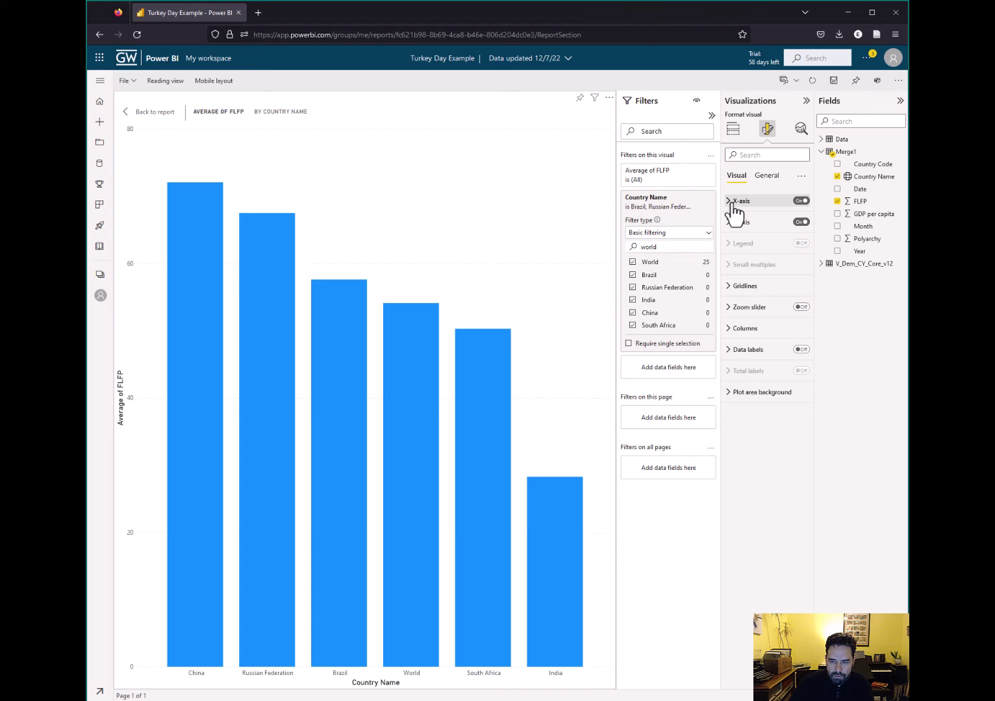
pyautogui.click(734, 202)
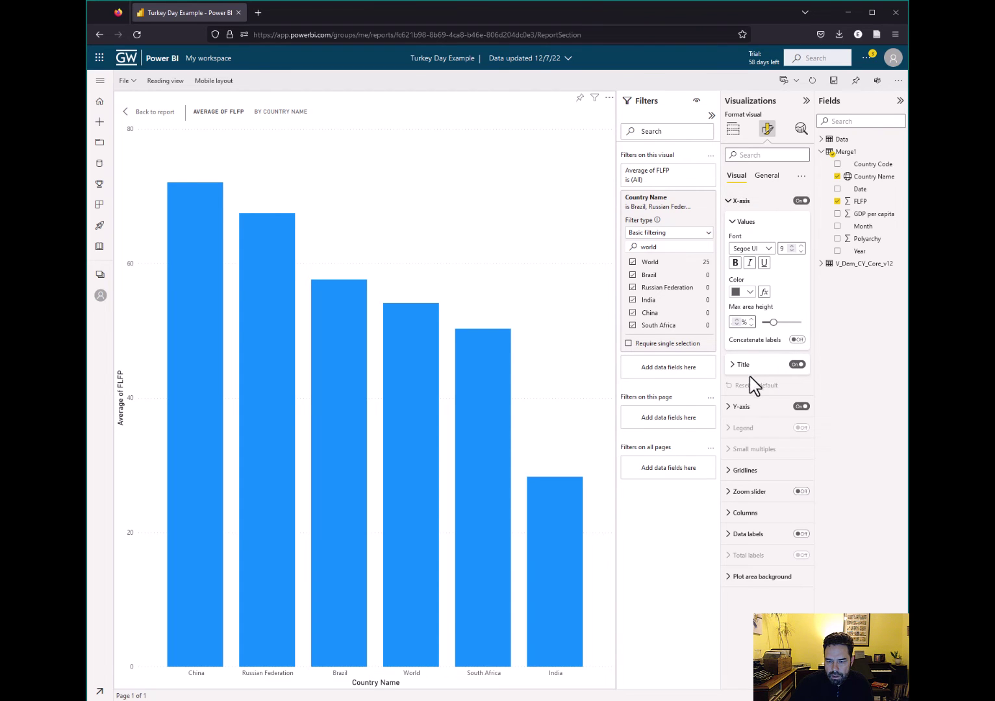
pyautogui.click(797, 365)
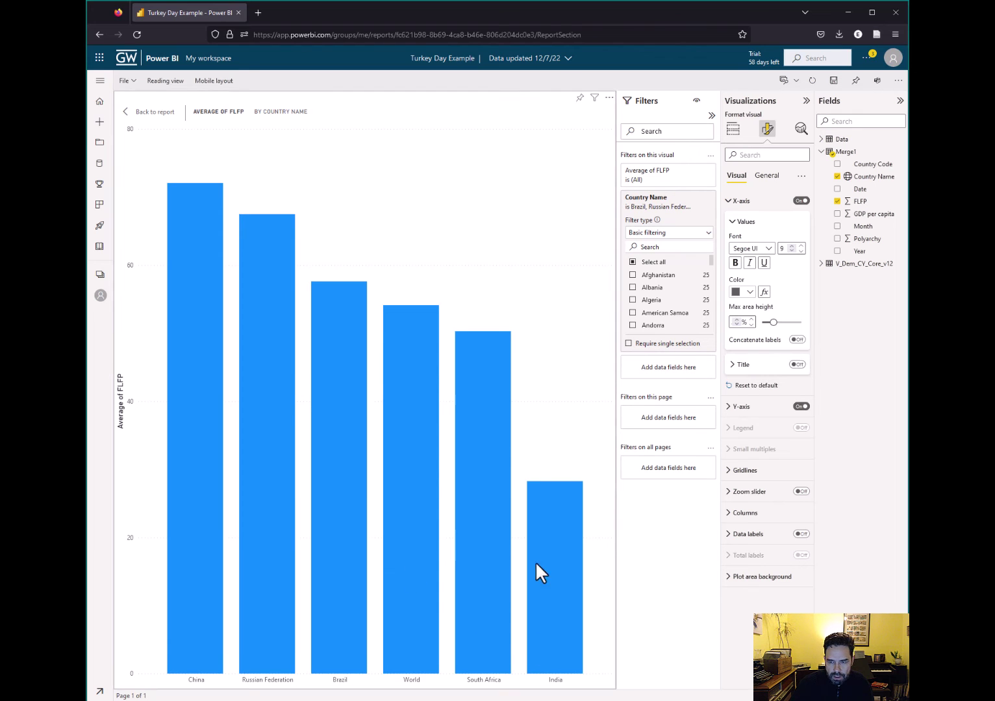
pyautogui.click(733, 203)
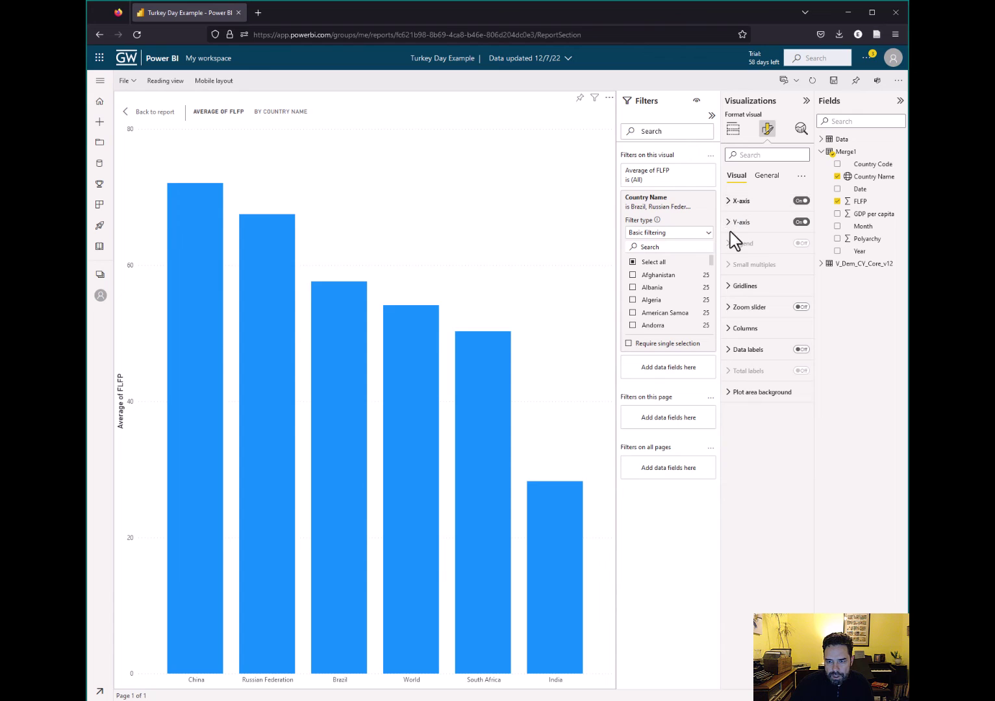
pyautogui.click(735, 223)
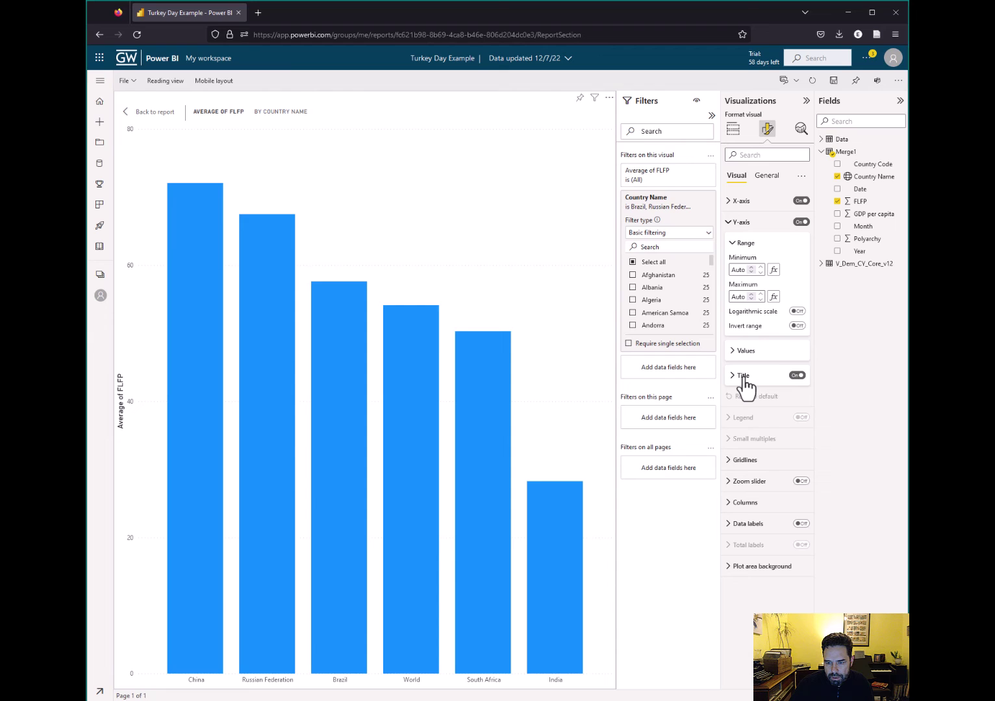
# Change the Y-axis title text to 'FLFP %'
pyautogui.click(744, 385)
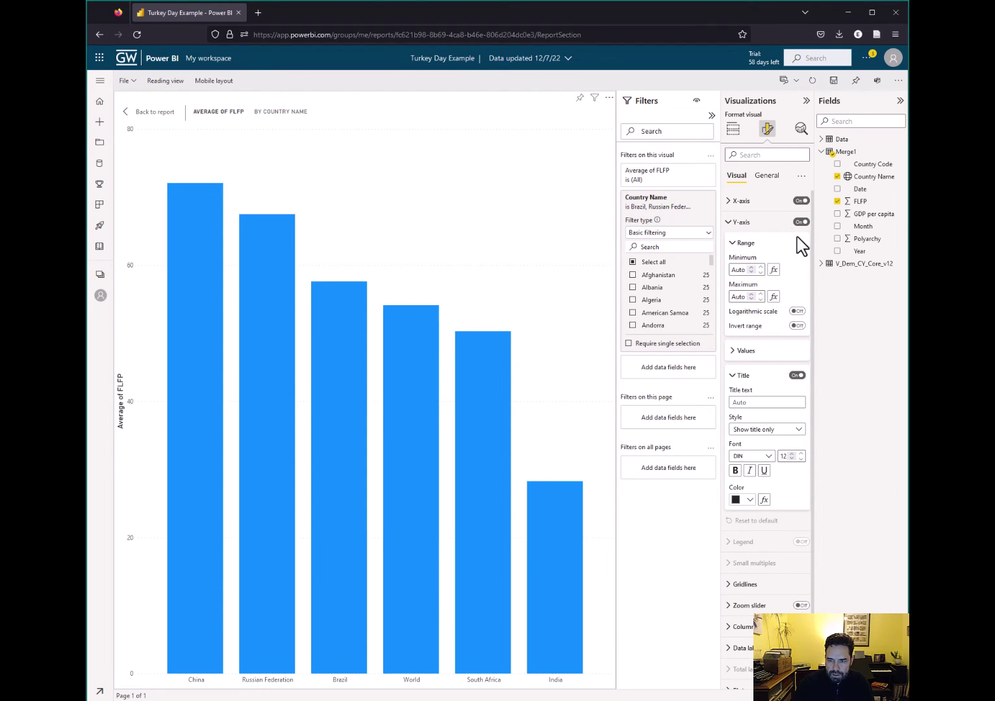
pyautogui.click(747, 401)
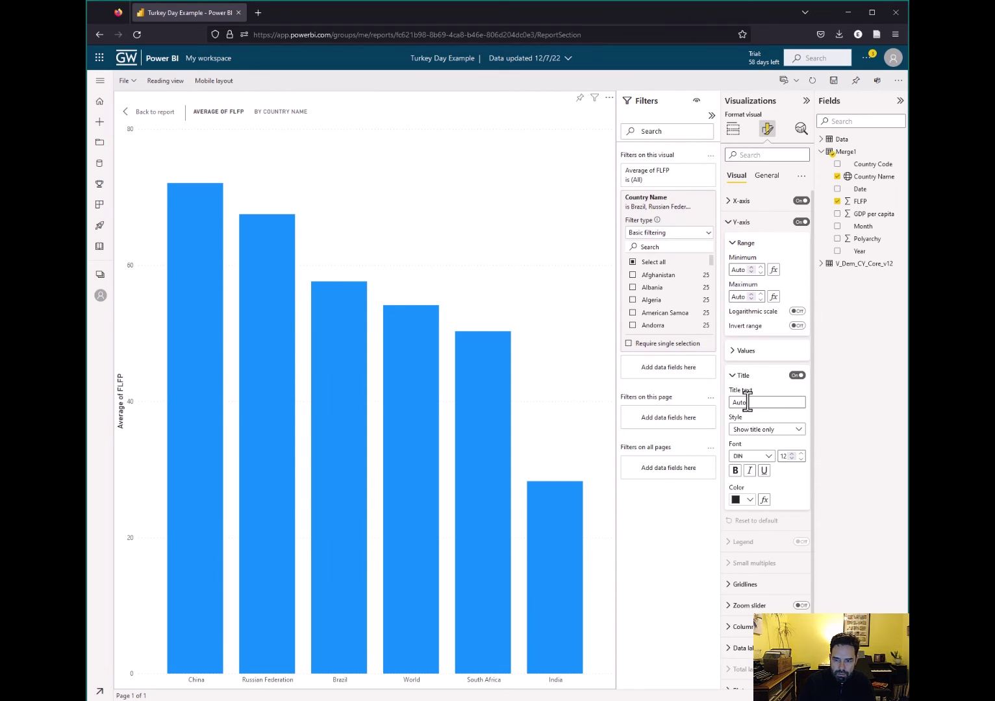
pyautogui.write('FLFP %')
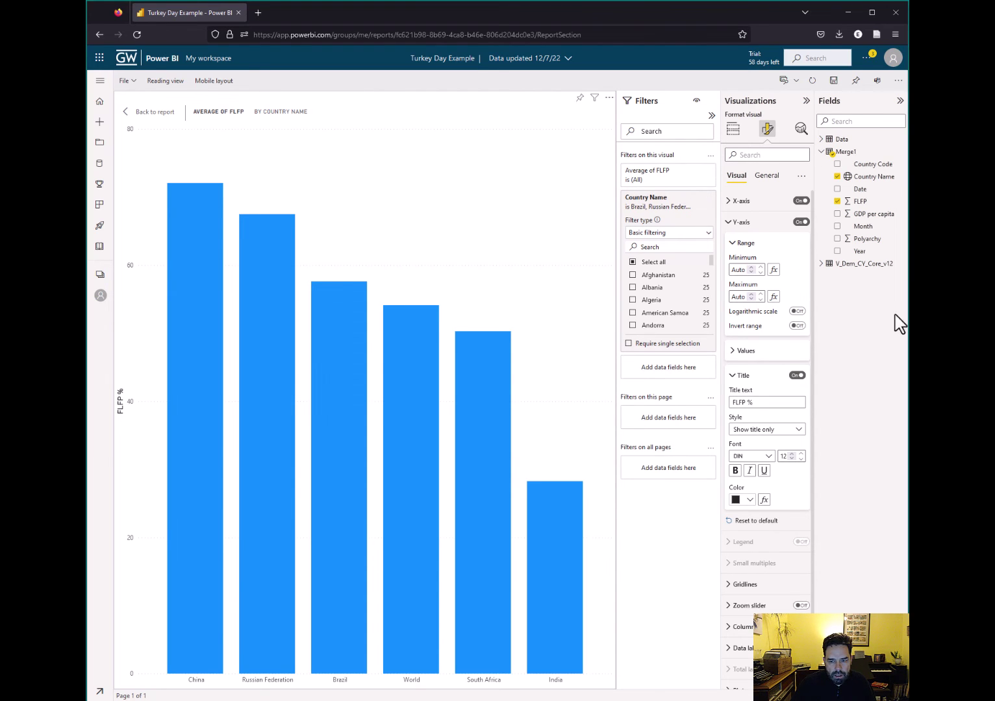
# Turn on Show all under Columns and colour the World bar red (#D64550)
pyautogui.click(732, 383)
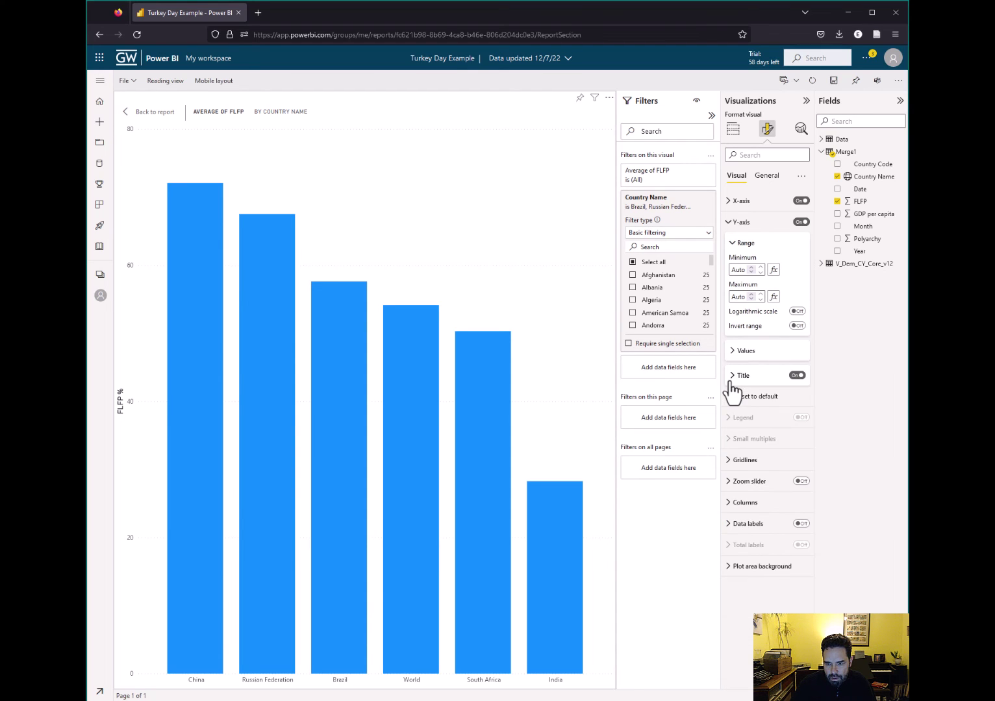
pyautogui.click(739, 511)
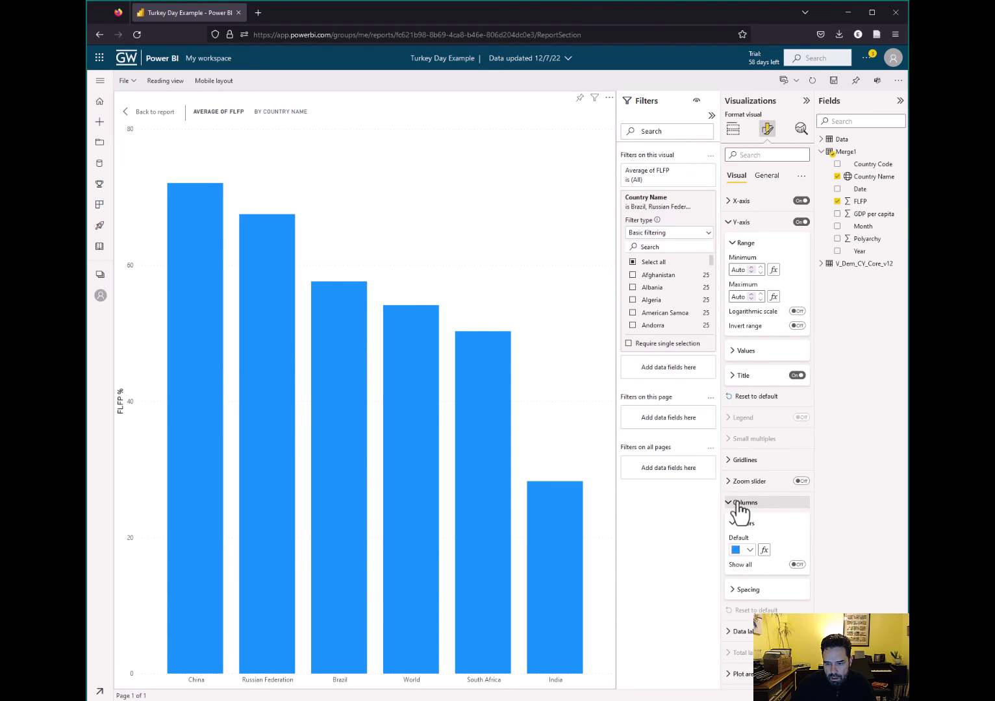
pyautogui.click(798, 565)
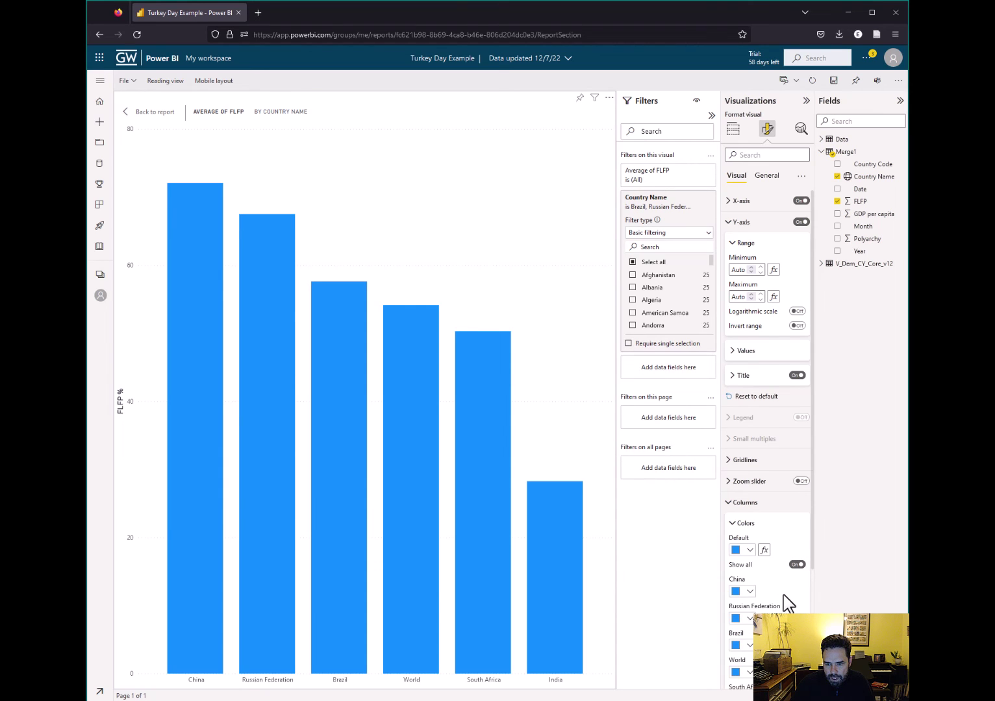
pyautogui.scroll(-3, 782, 599)
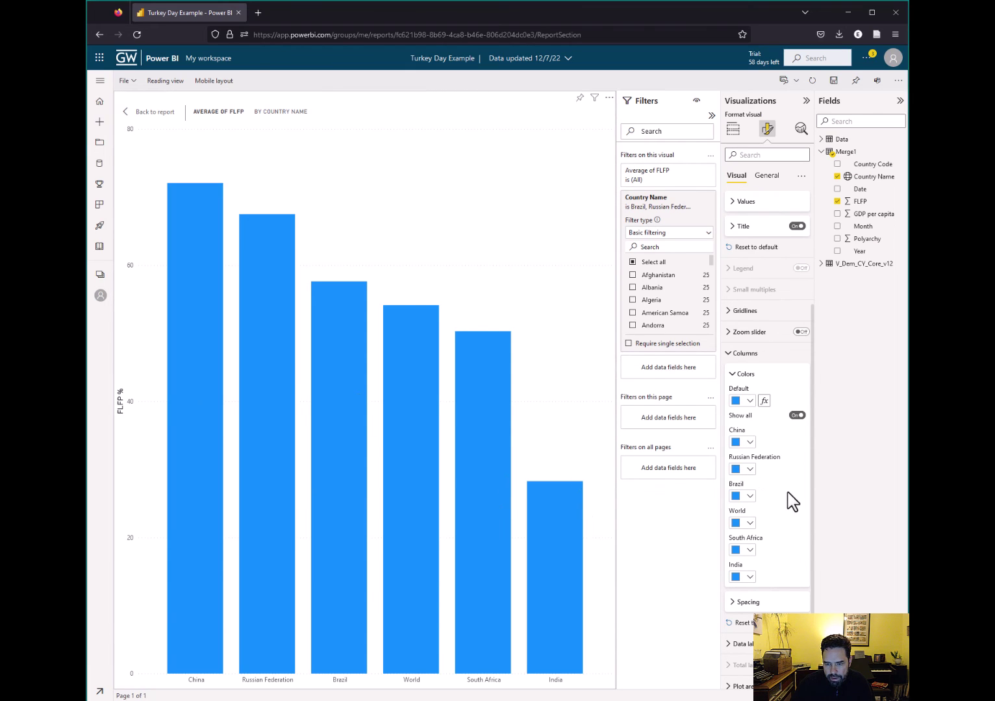
pyautogui.click(750, 524)
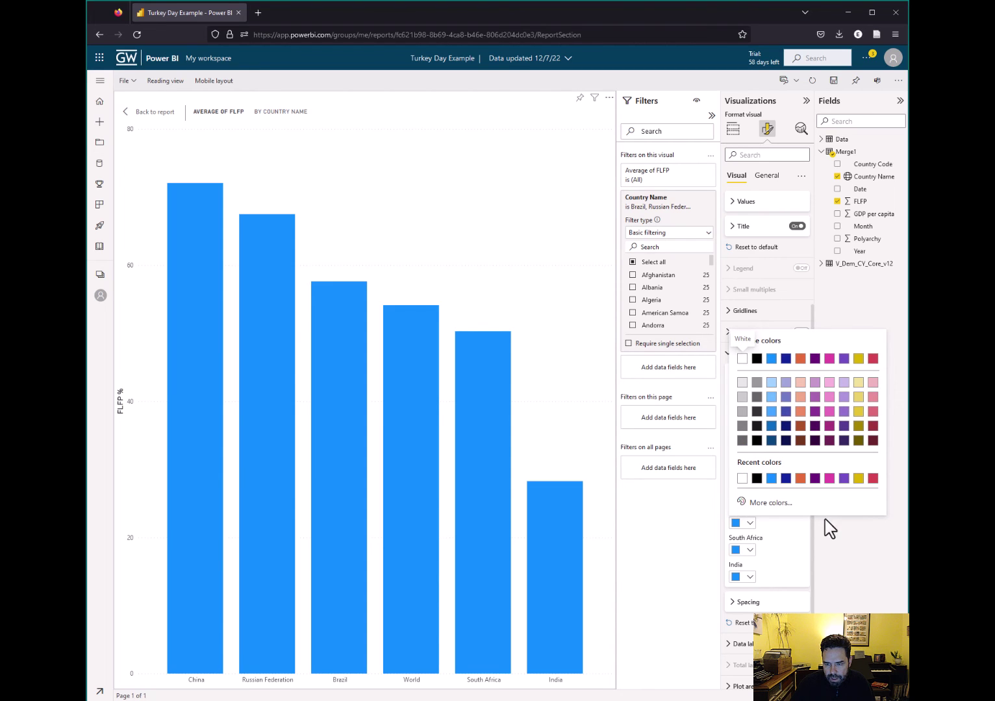
pyautogui.click(872, 359)
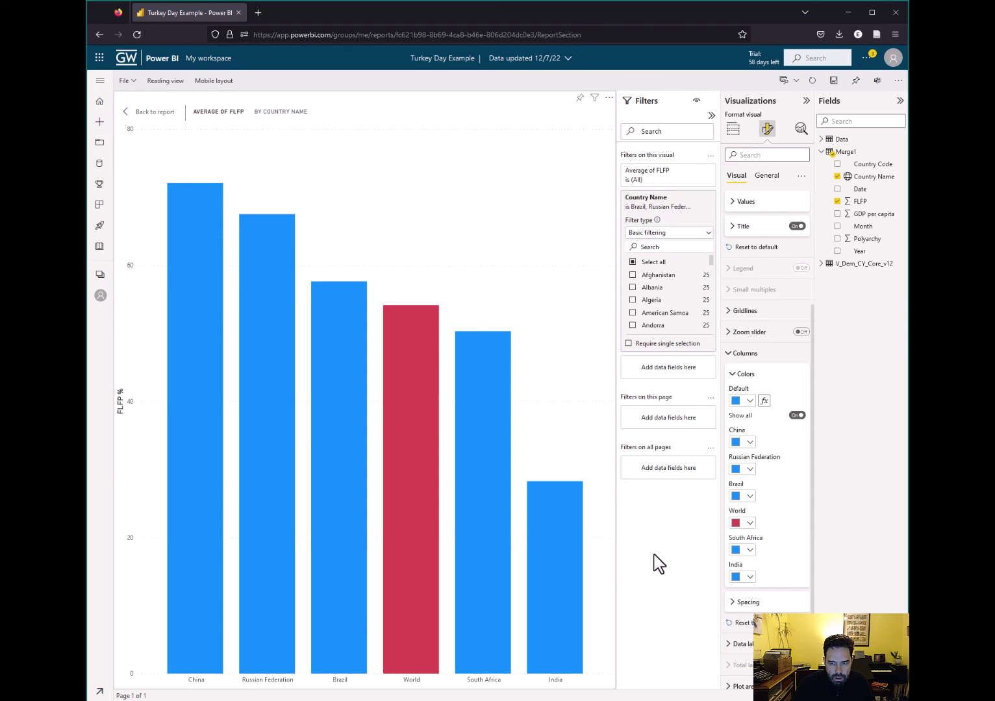
# Open the General tab's Title settings and put the cursor in the 'Average of FLFP by Country Name' text
pyautogui.click(765, 177)
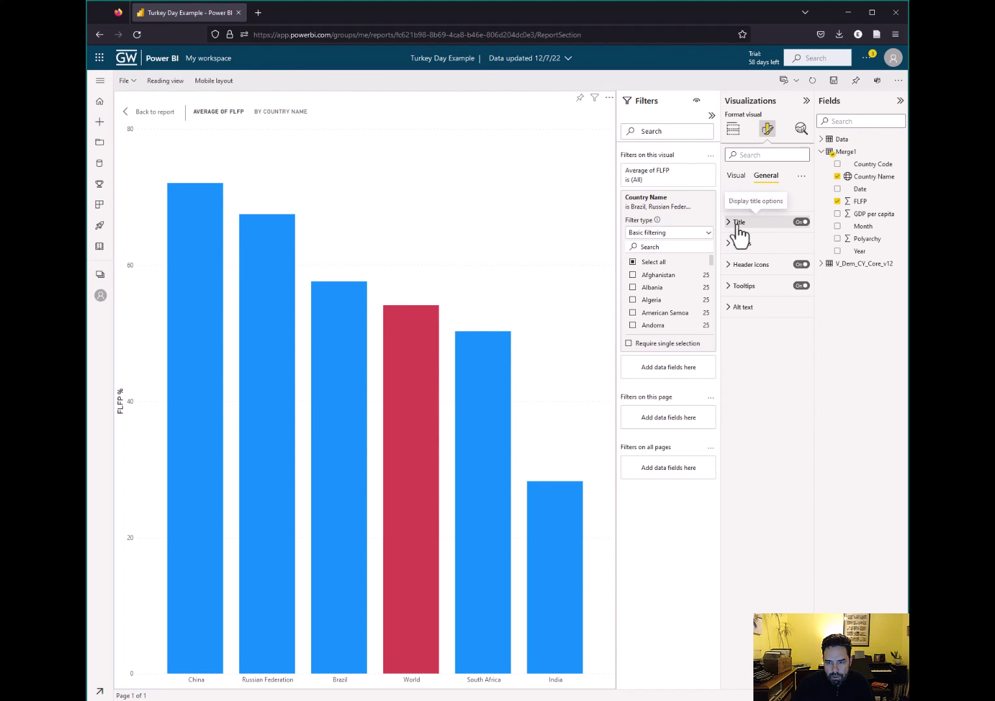
pyautogui.click(738, 227)
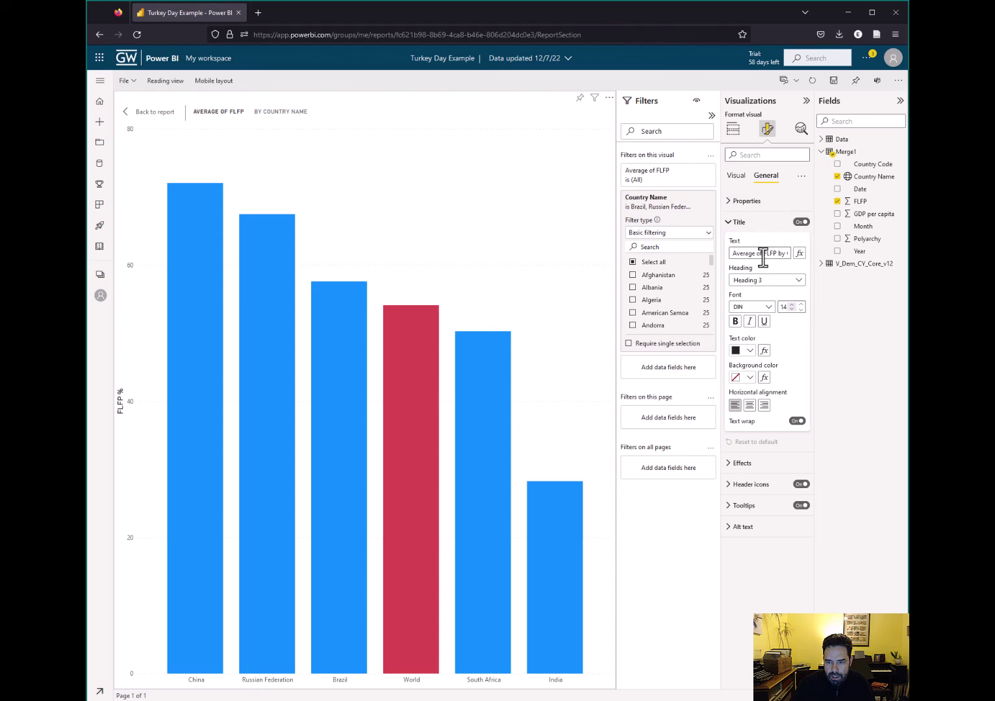
pyautogui.click(761, 254)
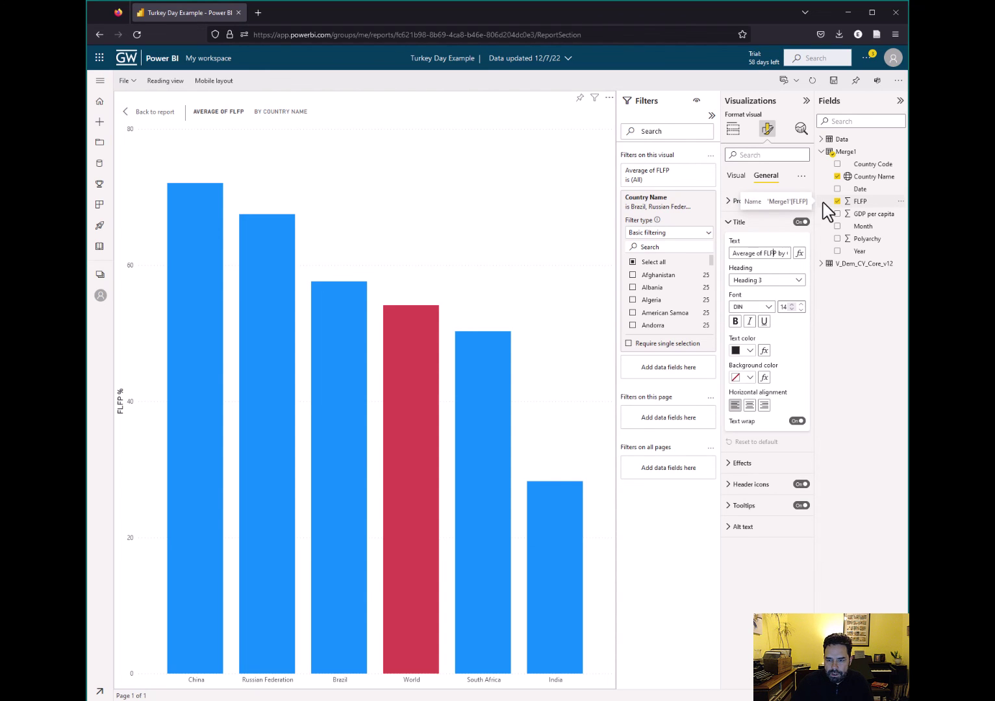
pyautogui.press('Right')
pyautogui.press('Right')
pyautogui.press('Right')
pyautogui.press('Right')
pyautogui.press('Right')
pyautogui.press('Right')
pyautogui.press('Right')
pyautogui.press('Right')
pyautogui.press('Right')
pyautogui.press('Right')
pyautogui.press('Right')
pyautogui.press('Right')
pyautogui.press('Right')
pyautogui.press('Right')
pyautogui.press('Right')
pyautogui.press('Right')
pyautogui.press('Right')
pyautogui.press('Right')
pyautogui.press('Right')
pyautogui.press('Right')
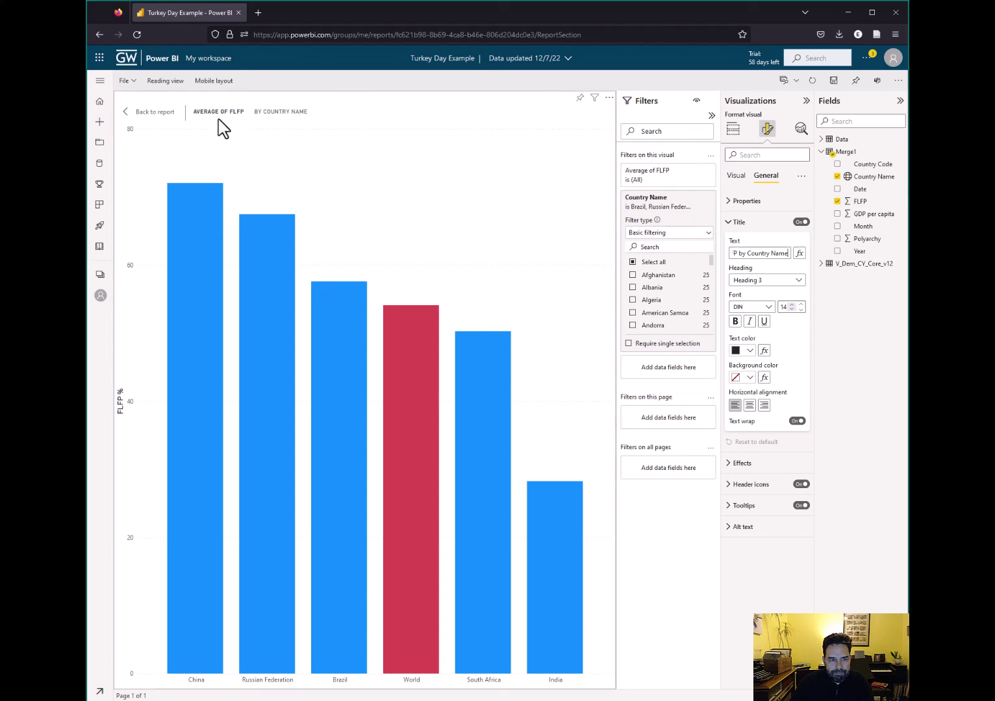
# Back on the report page, replace the chart title with 'Female Labor Force Participation in the BRICS'
pyautogui.click(154, 115)
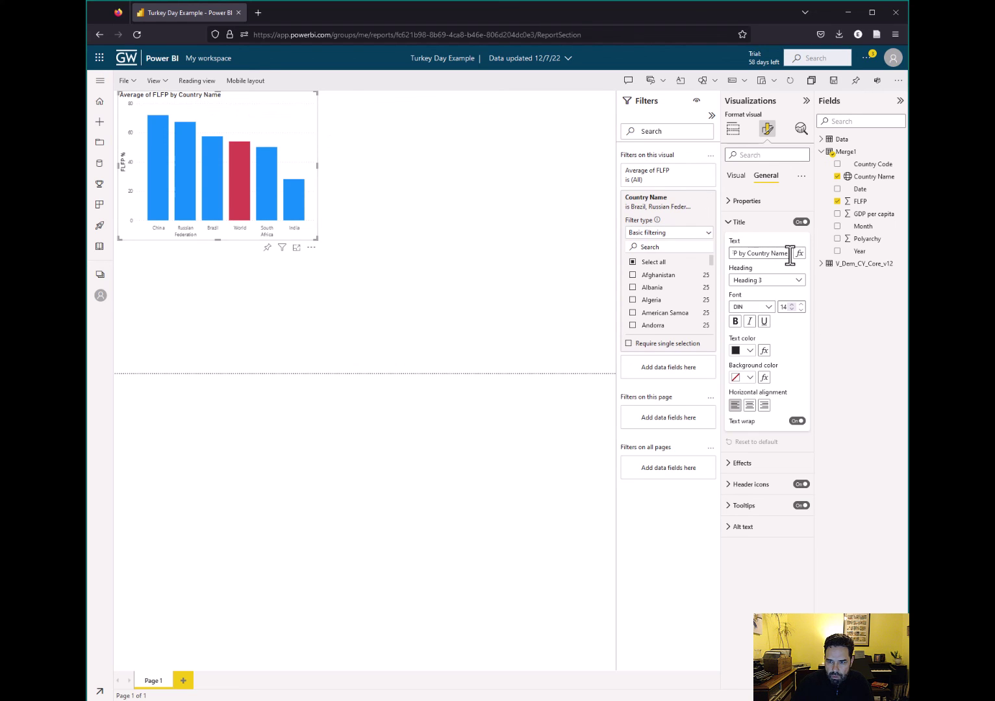
pyautogui.moveTo(790, 255); pyautogui.dragTo(612, 245)
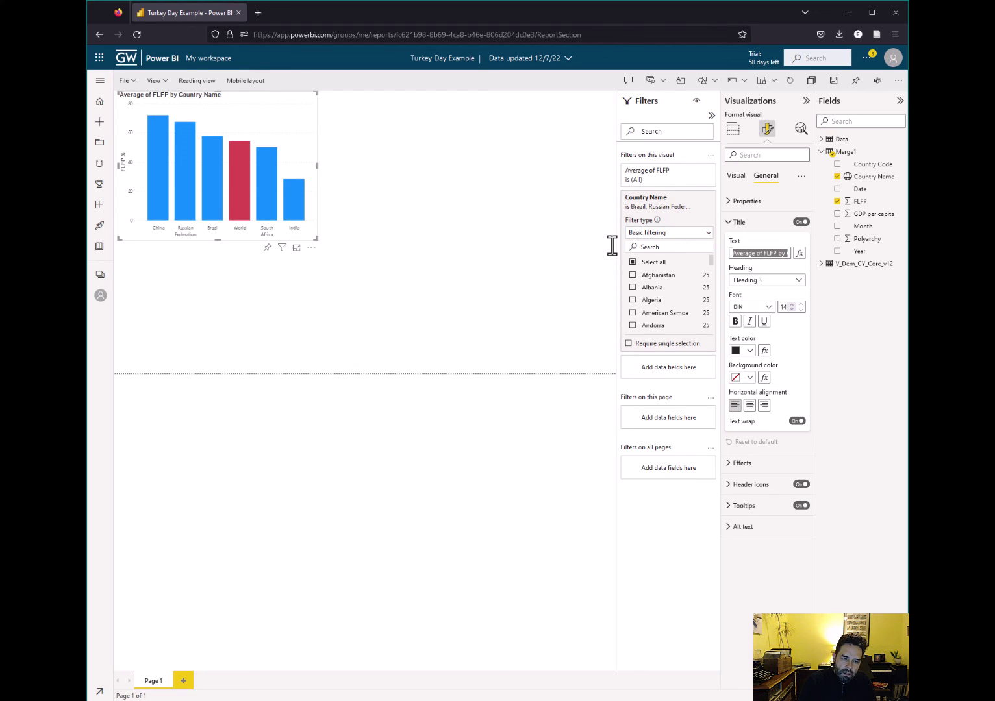
pyautogui.write('Female L')
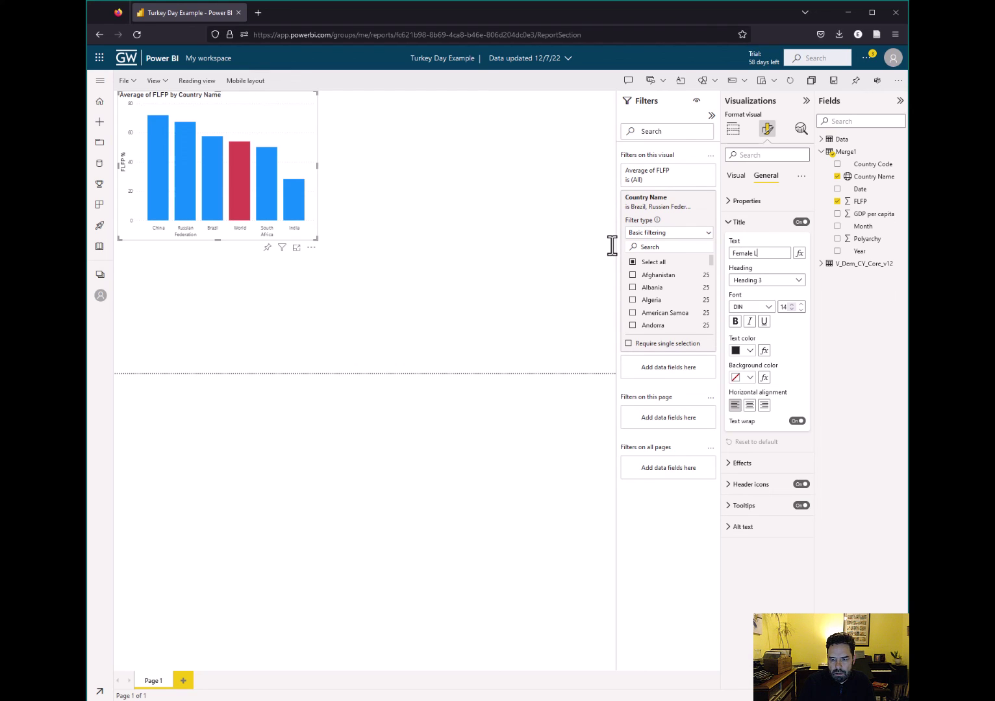
pyautogui.write('abor Force Participation in the BRICS')
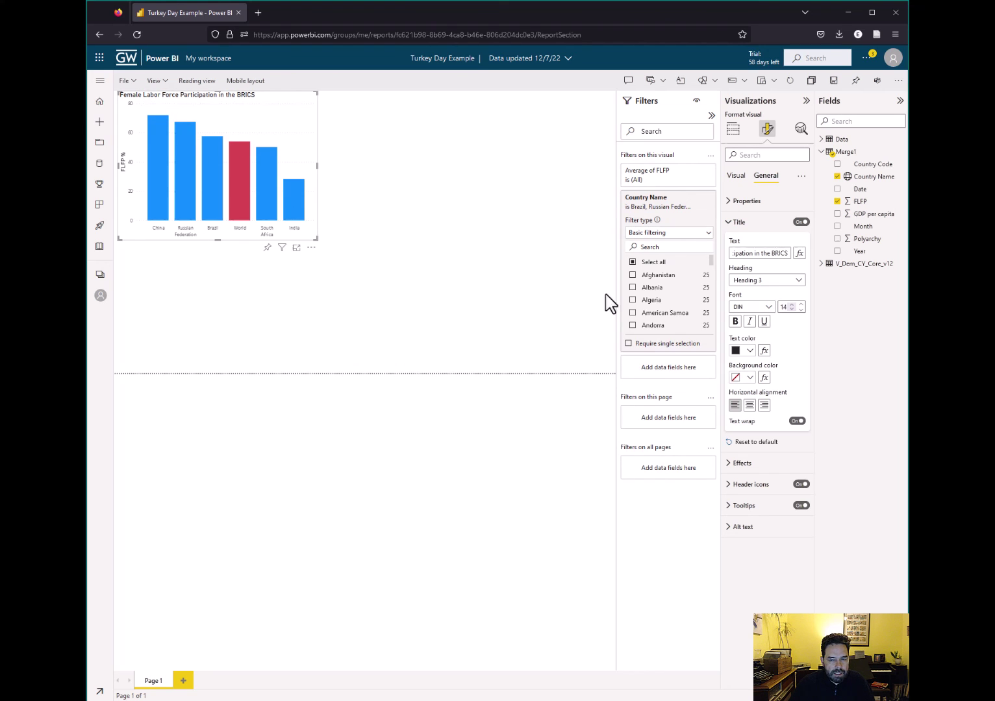
pyautogui.click(735, 222)
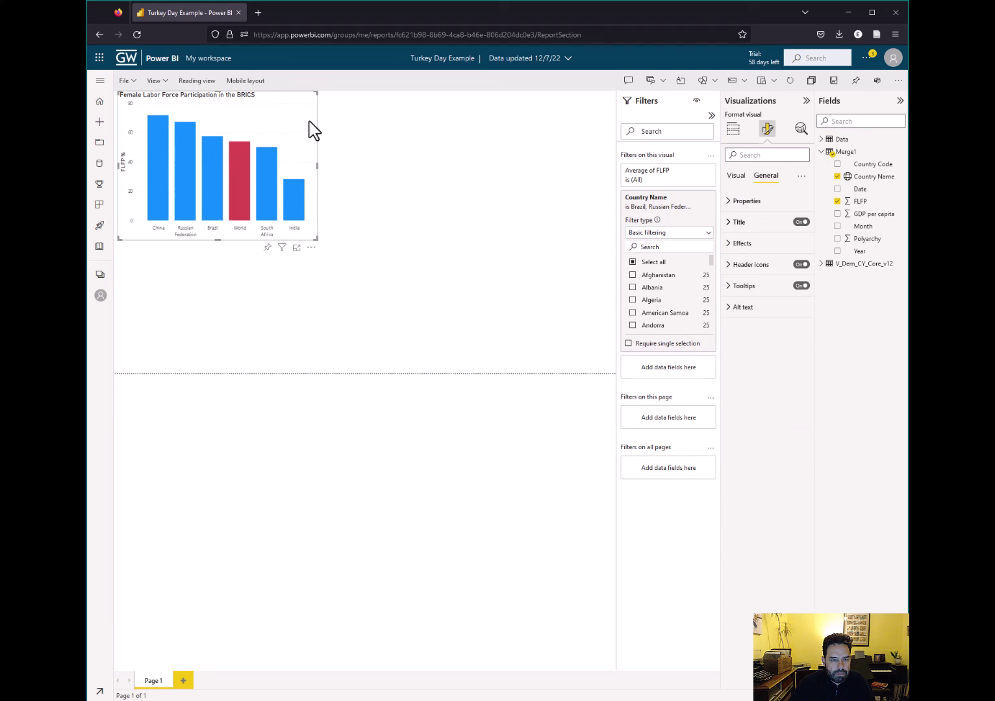